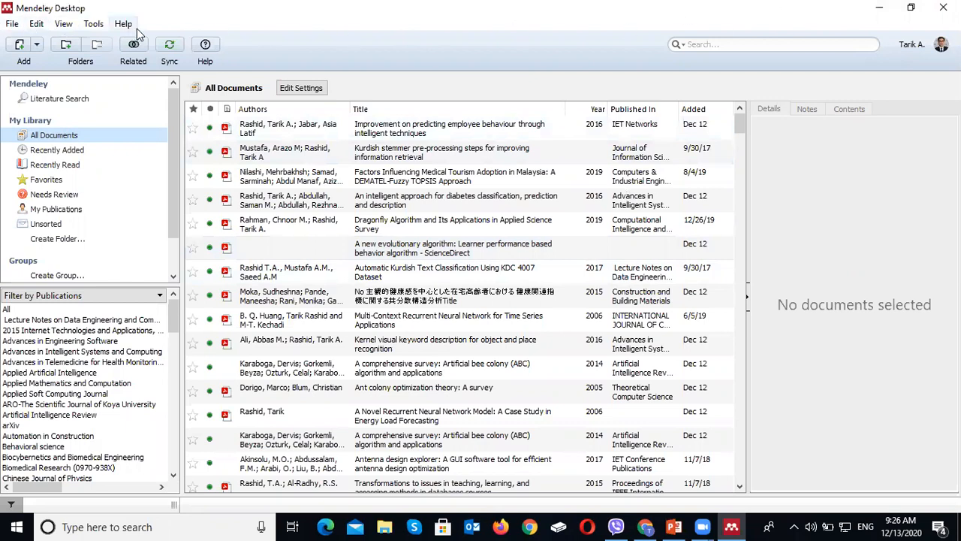
Clear the open Mendeley and browser windows from the screen and close Mendeley Desktop.
click(880, 10)
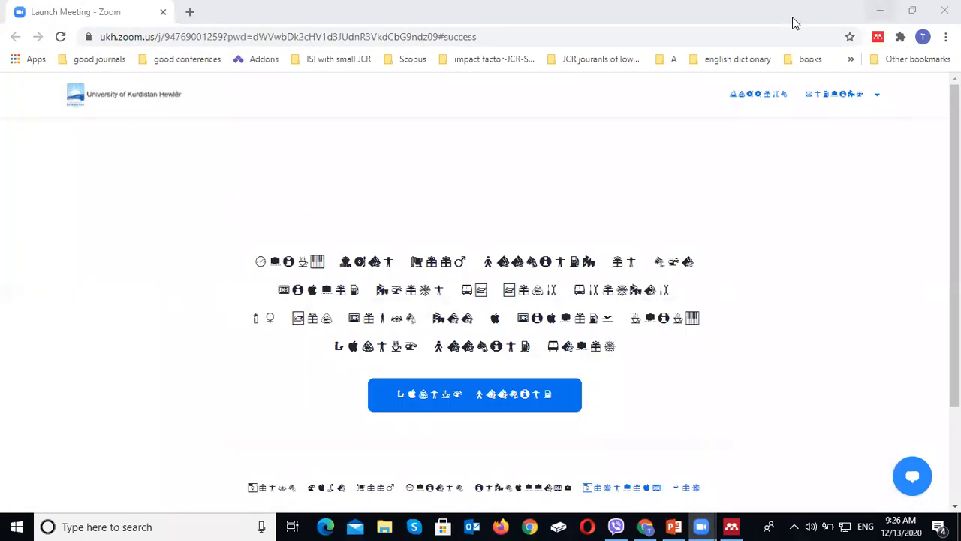
click(879, 12)
click(947, 11)
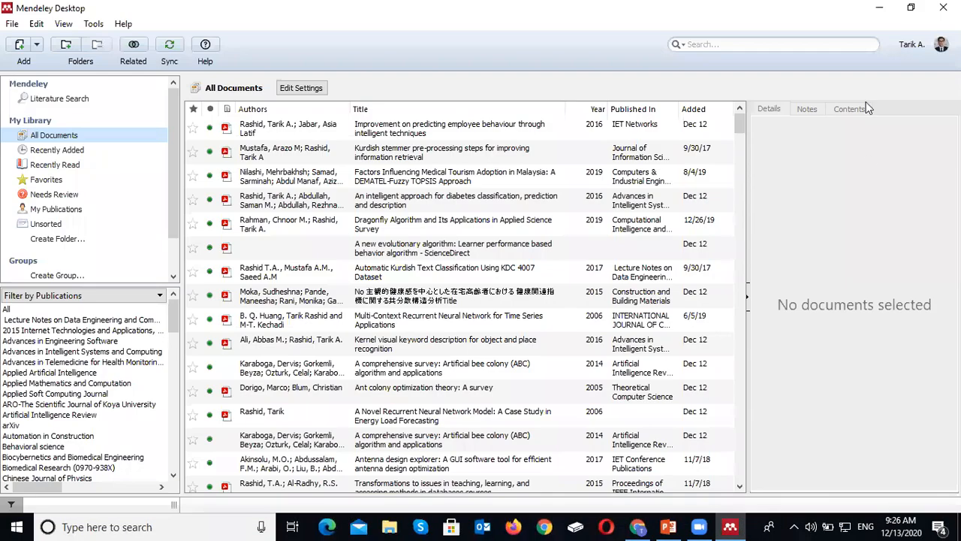
click(943, 8)
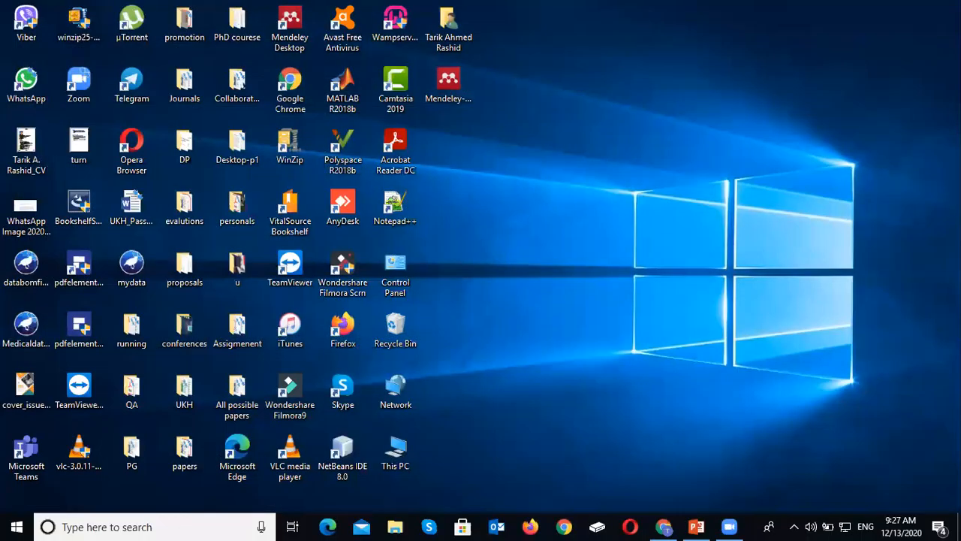
Launch the Mendeley Desktop installer from the desktop and quit its setup wizard without installing.
click(460, 78)
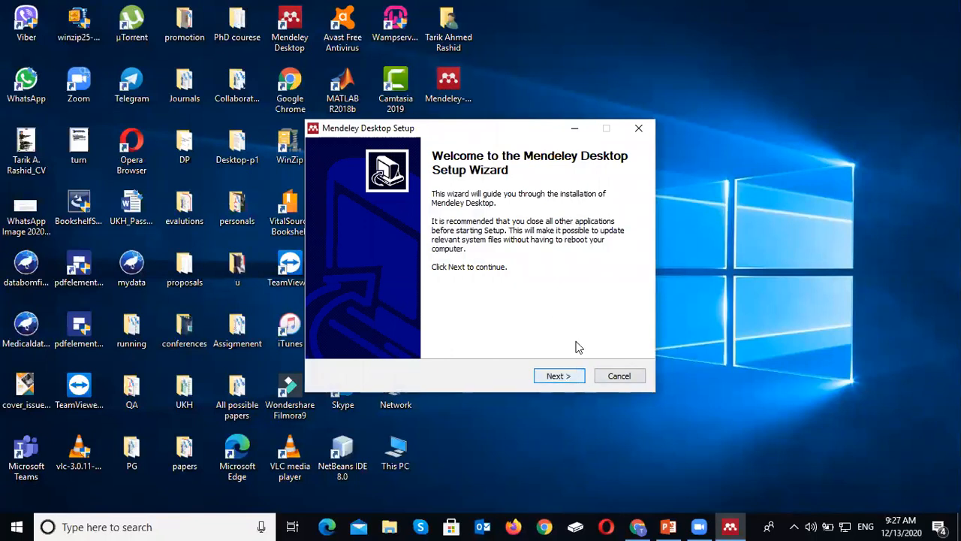
click(639, 128)
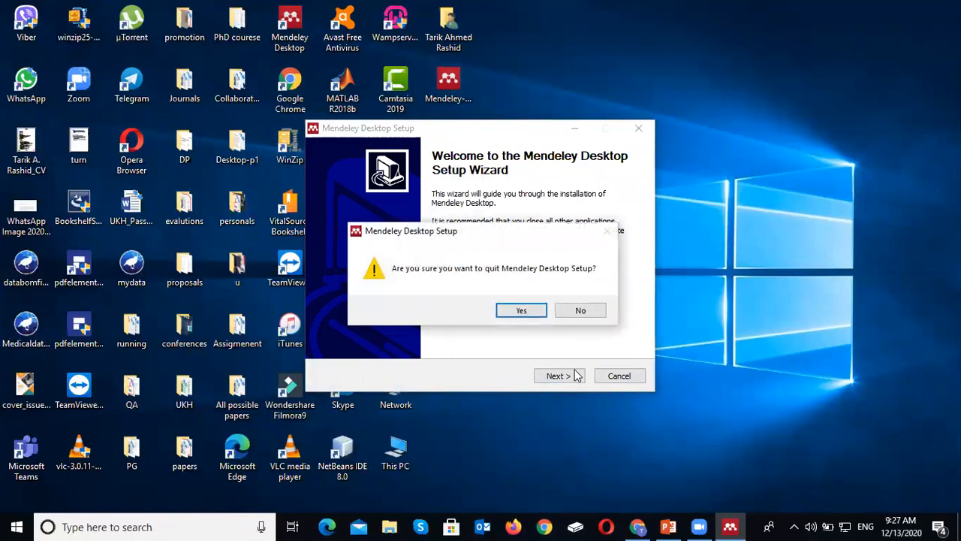
click(585, 311)
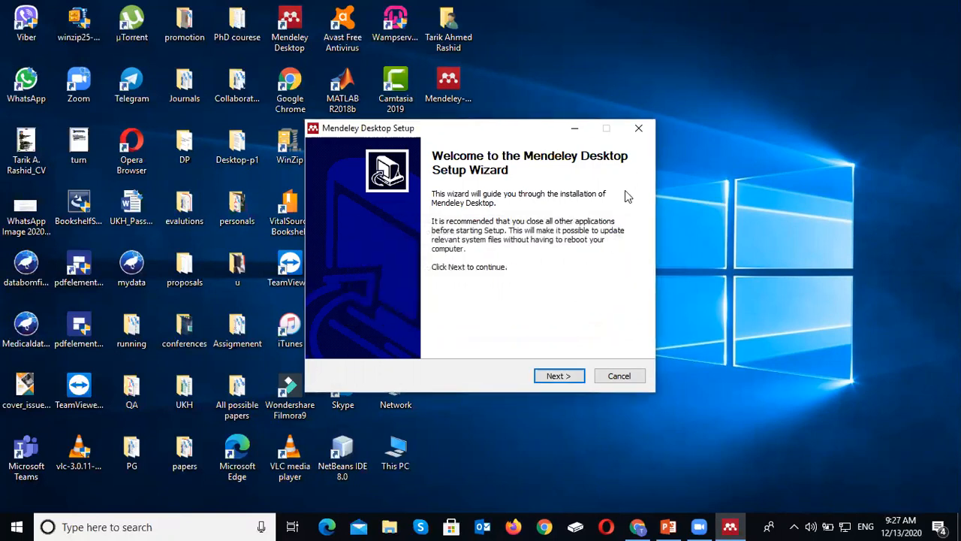
click(639, 127)
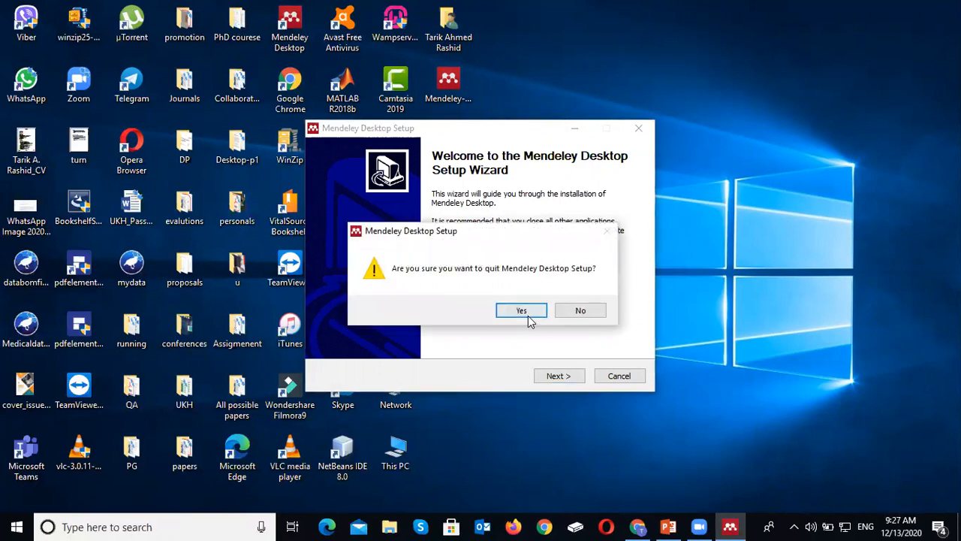
click(529, 316)
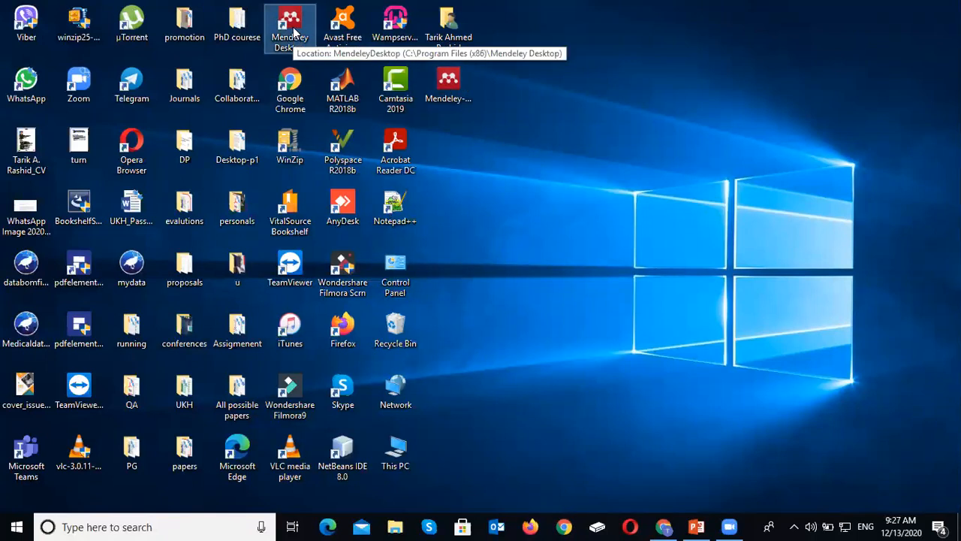
Start Mendeley Desktop and sign in with the account e-mail and password.
double_click(295, 32)
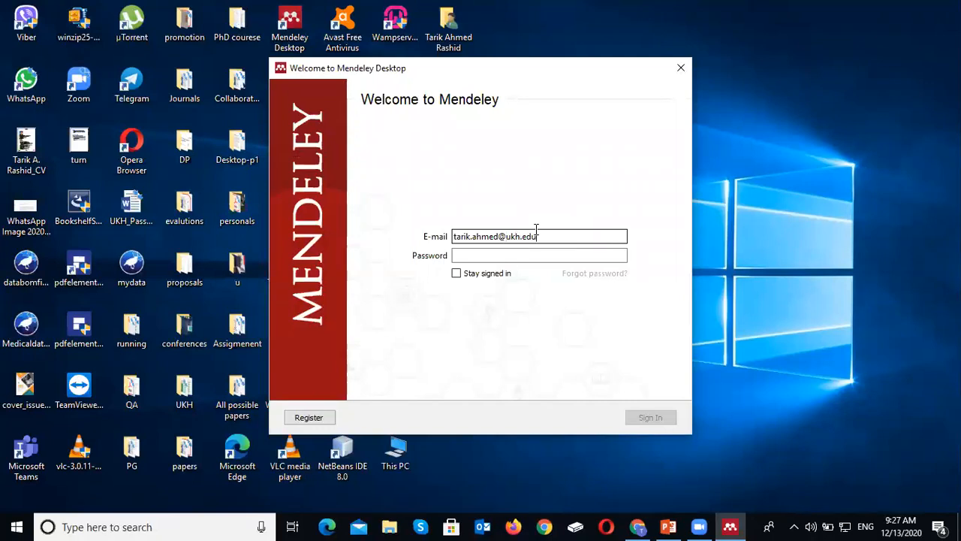
click(529, 250)
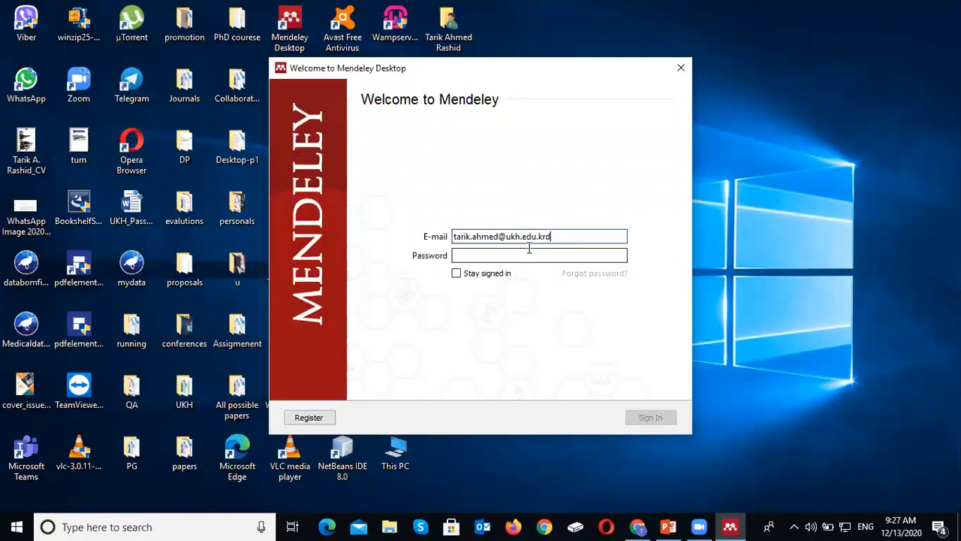
text(••)
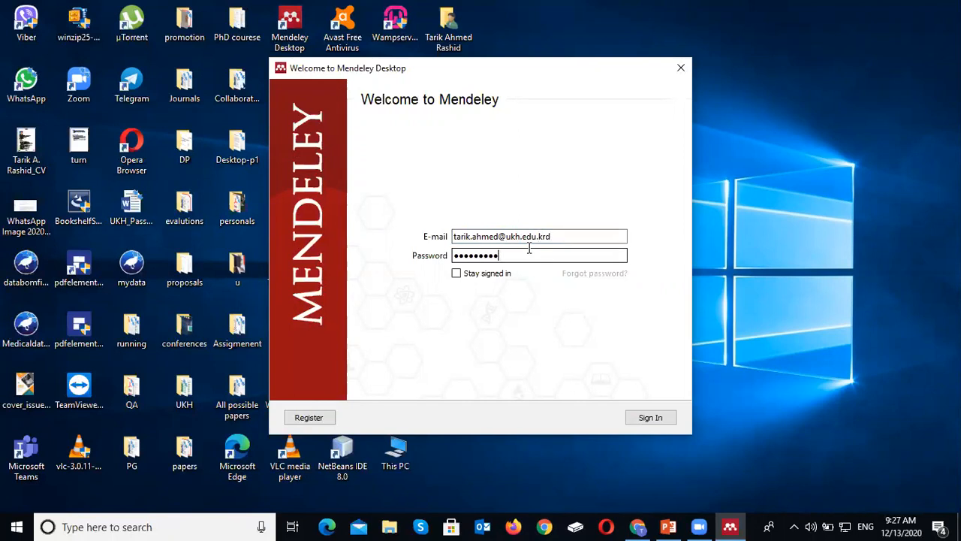
text(•••••••••)
key(Return)
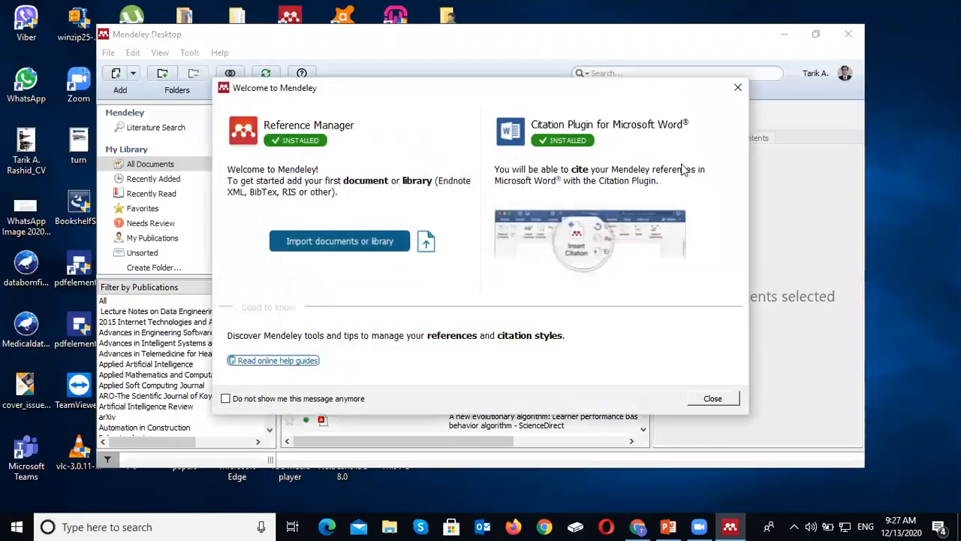
Dismiss the welcome message and the Add and Create tour, and maximize the Mendeley window.
click(737, 90)
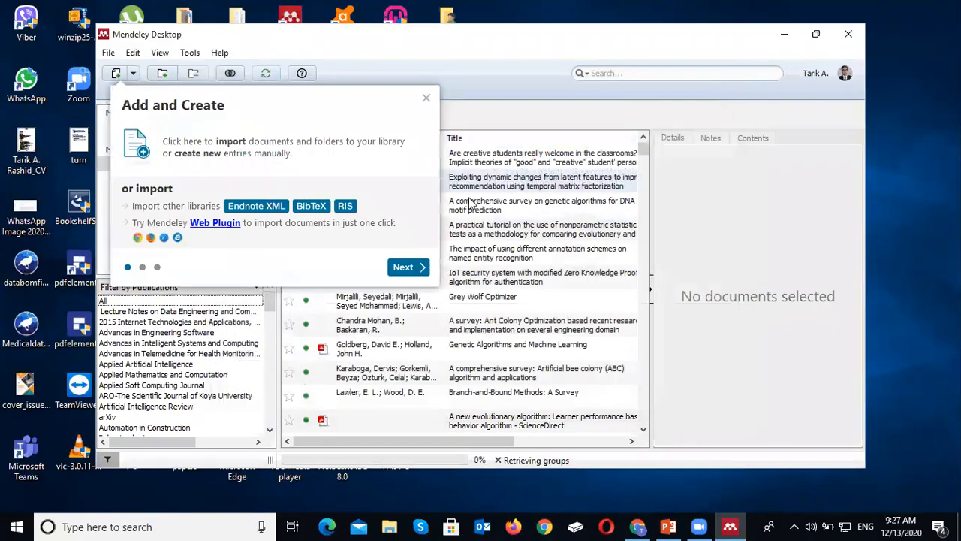
click(425, 103)
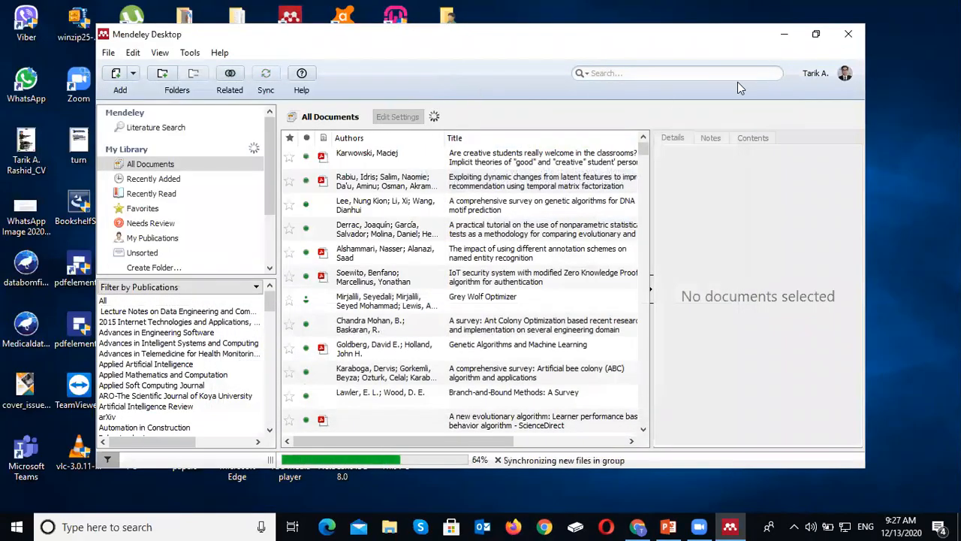
click(825, 37)
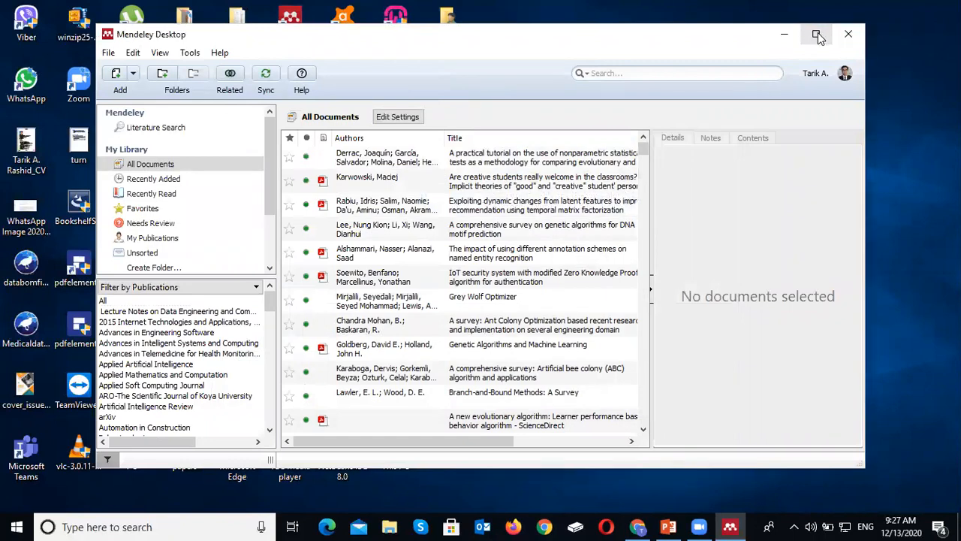
click(818, 35)
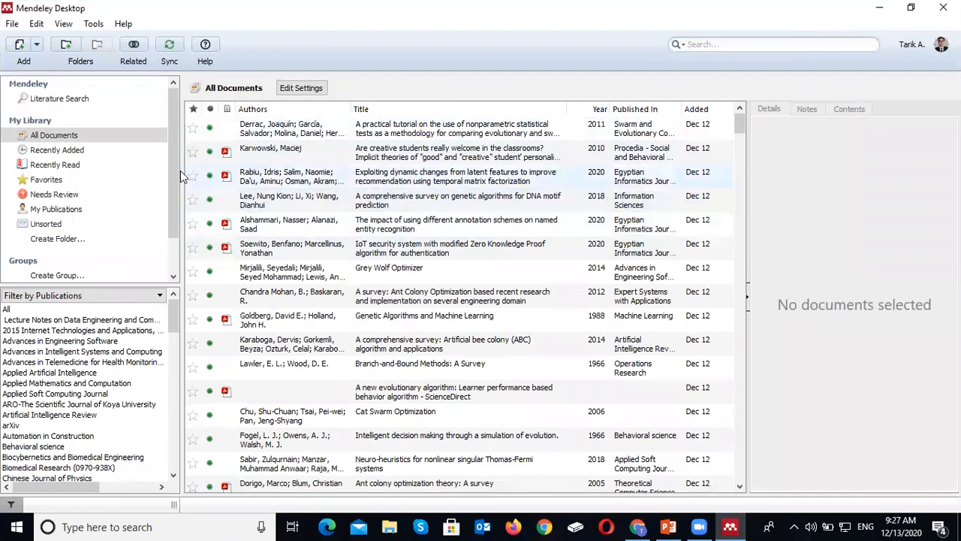
Look through the library's All Documents, Recently Added, Recently Read and My Publications collections, ending on All Documents.
mouse_move(173, 130)
mouse_down()
mouse_move(181, 206)
mouse_move(170, 117)
mouse_up()
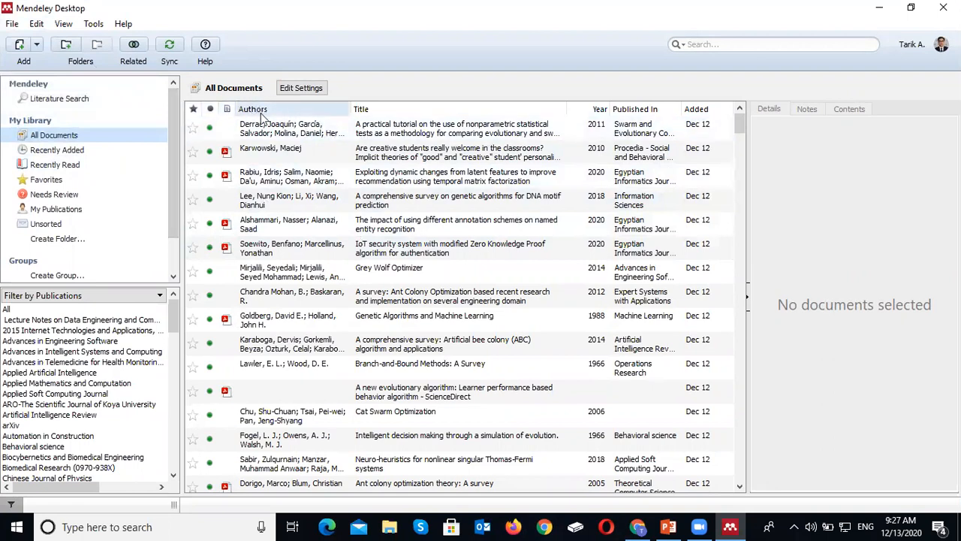
click(89, 134)
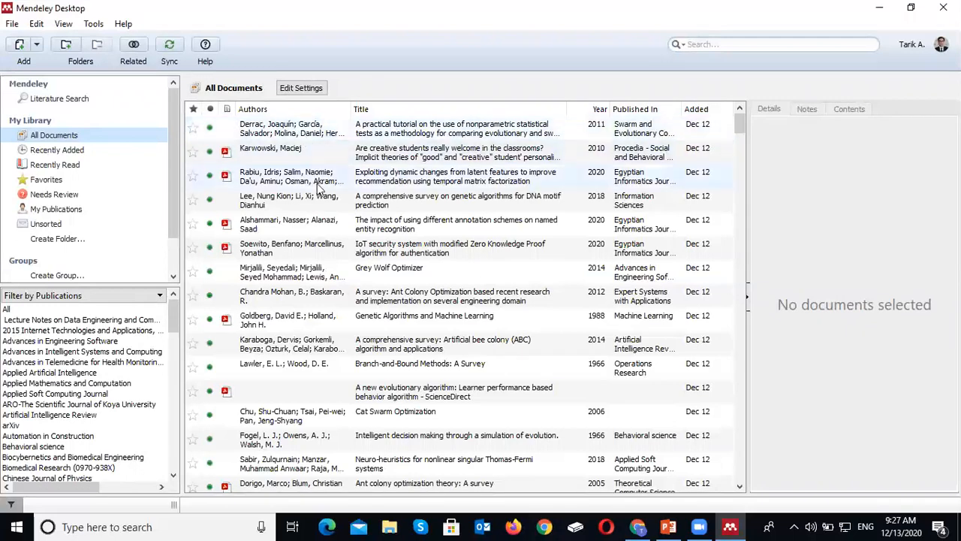
click(66, 152)
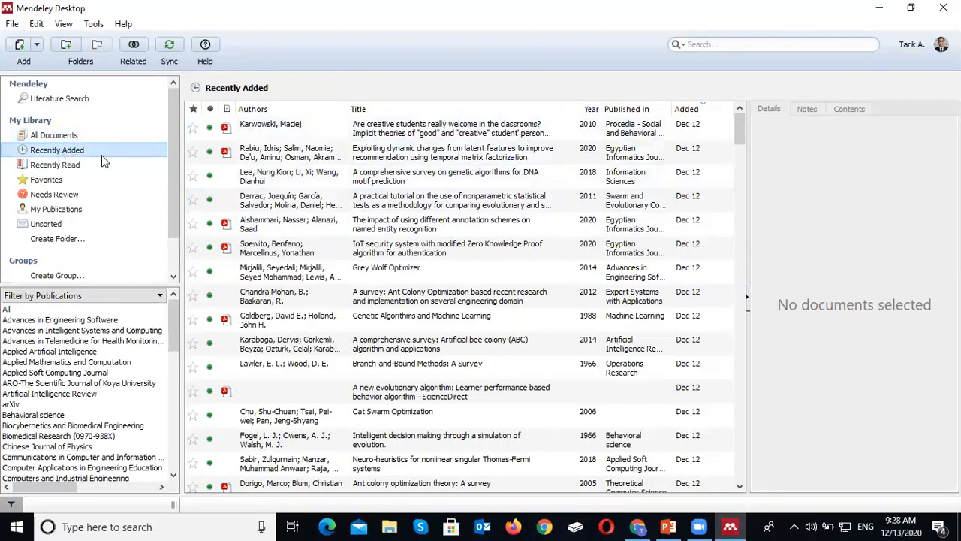
click(68, 165)
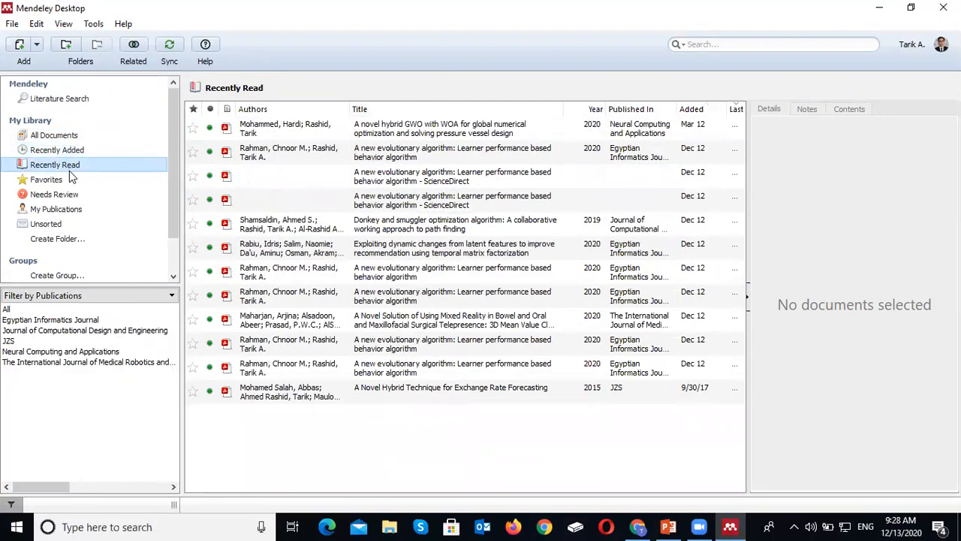
click(62, 210)
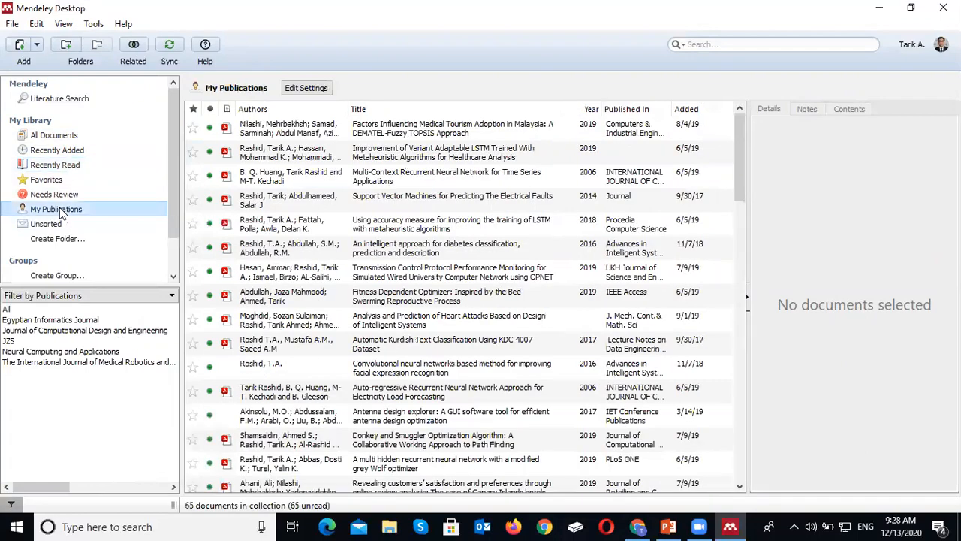
drag(738, 133, 678, 120)
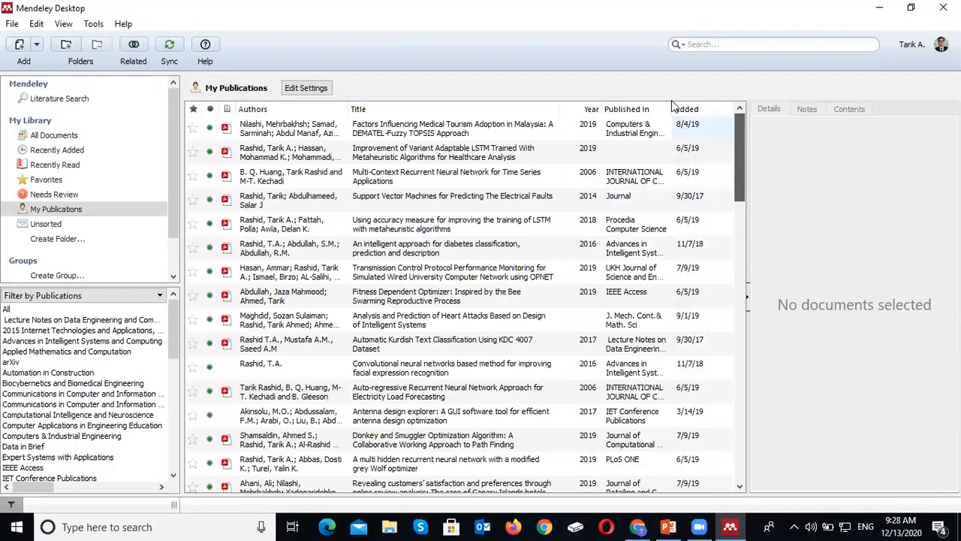
click(65, 137)
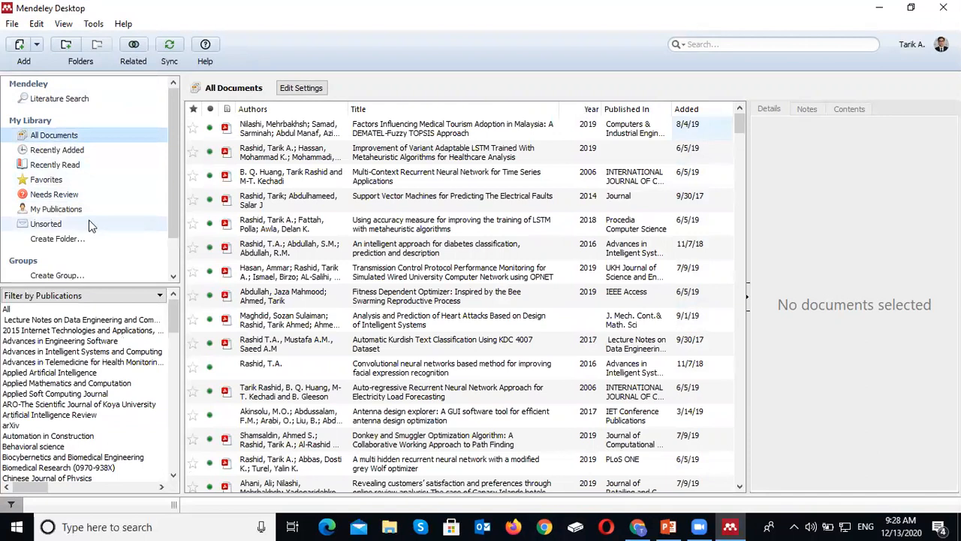
Create a new folder named "Papers" in My Library.
scroll(177, 225, down, 2)
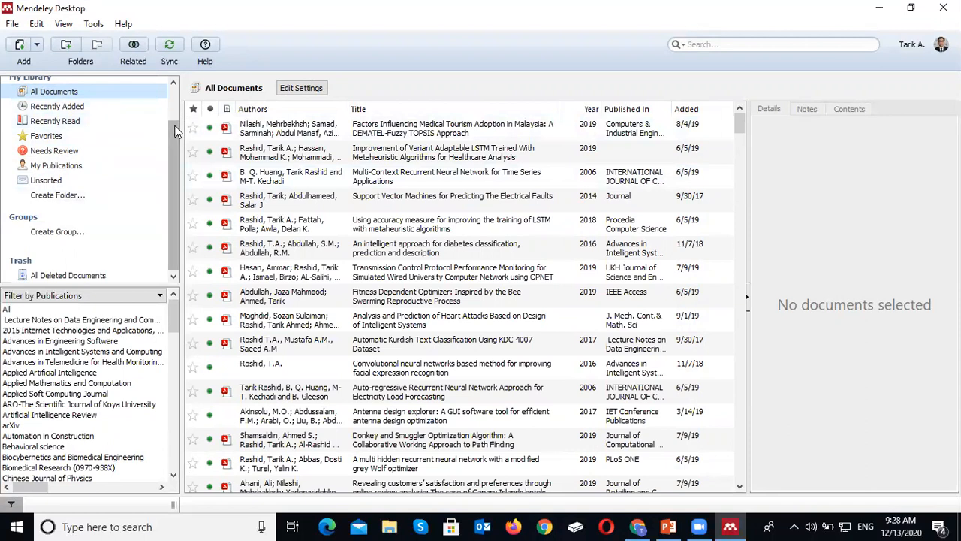
scroll(178, 115, up, 2)
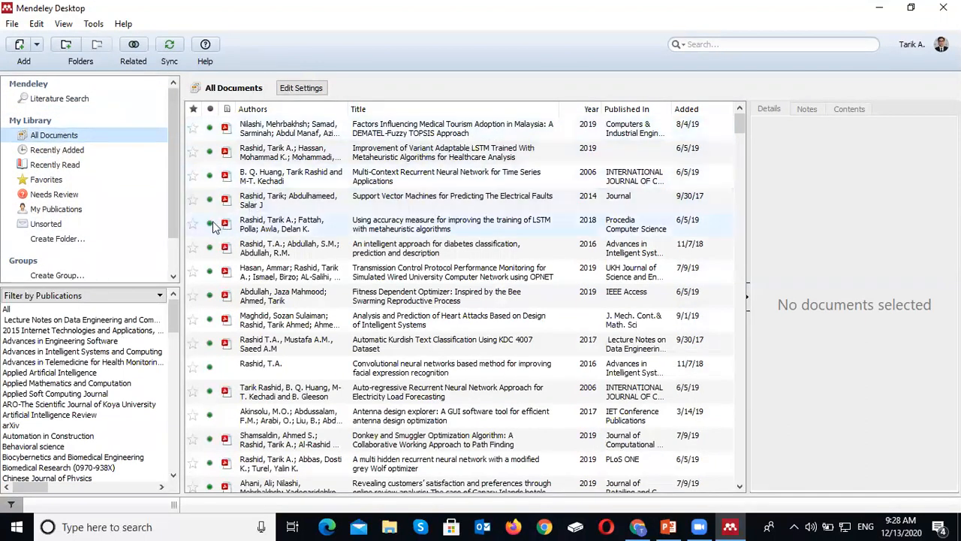
drag(176, 197, 176, 219)
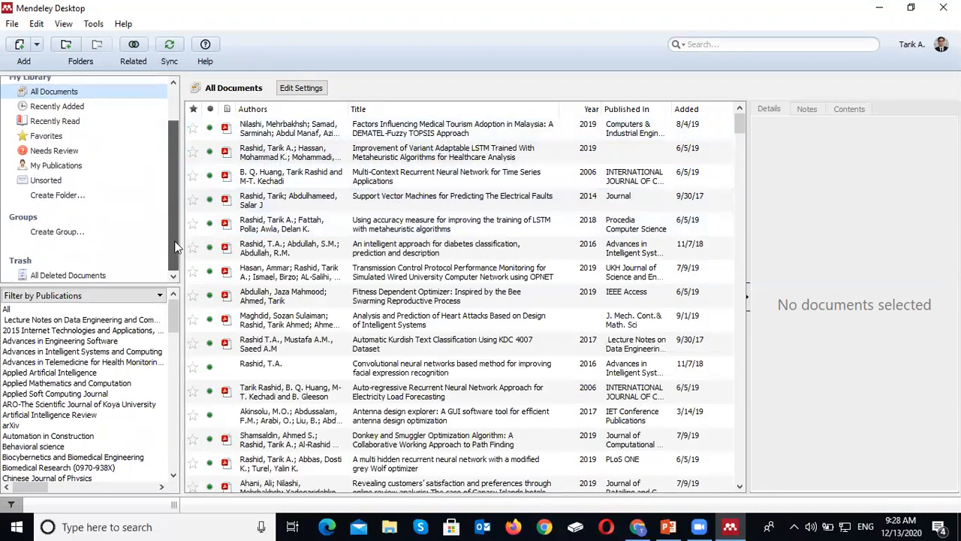
click(56, 195)
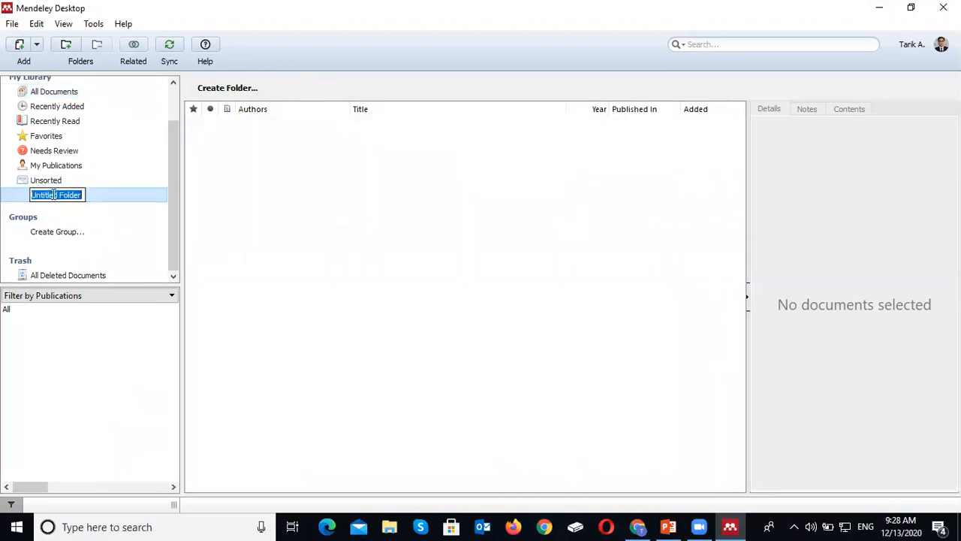
text(Papers)
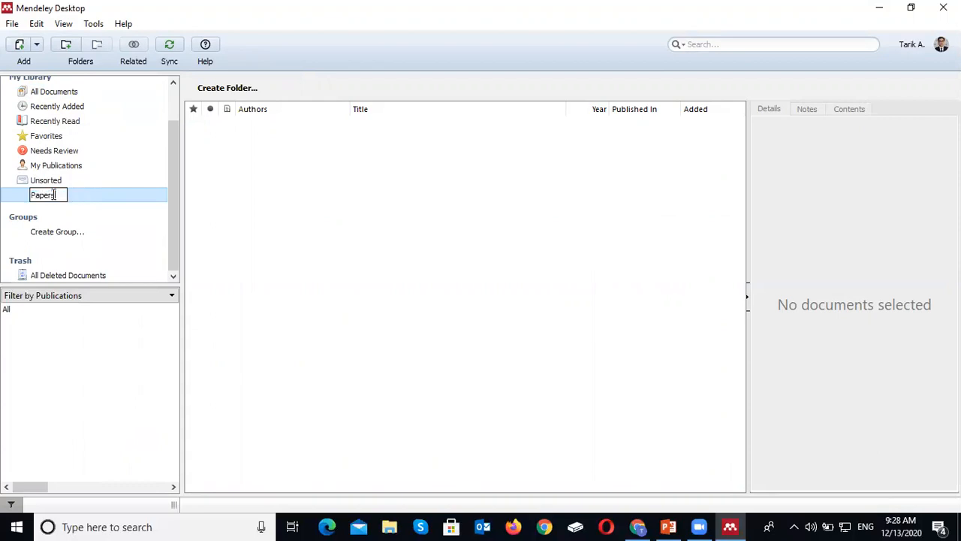
click(286, 216)
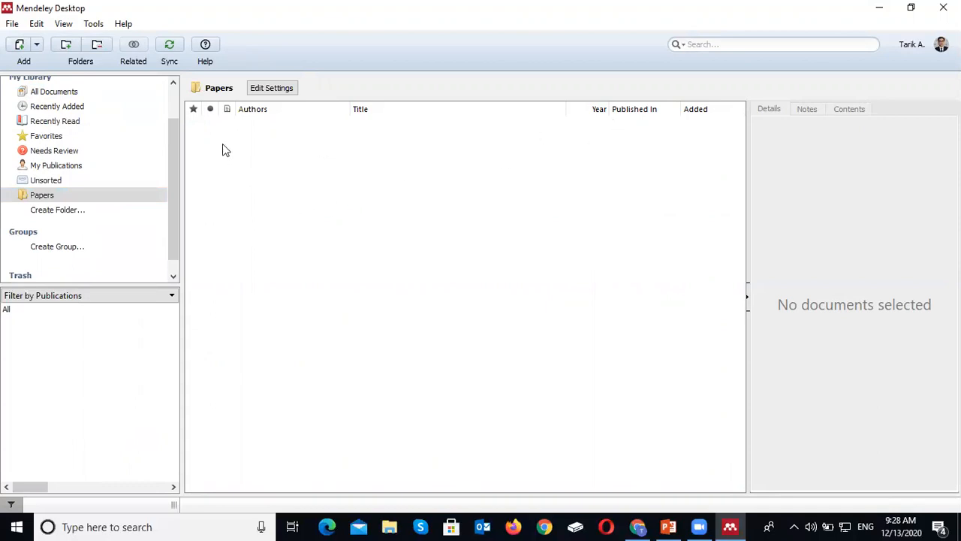
Restore the Mendeley window to a smaller size and move it aside to uncover part of the desktop.
click(912, 9)
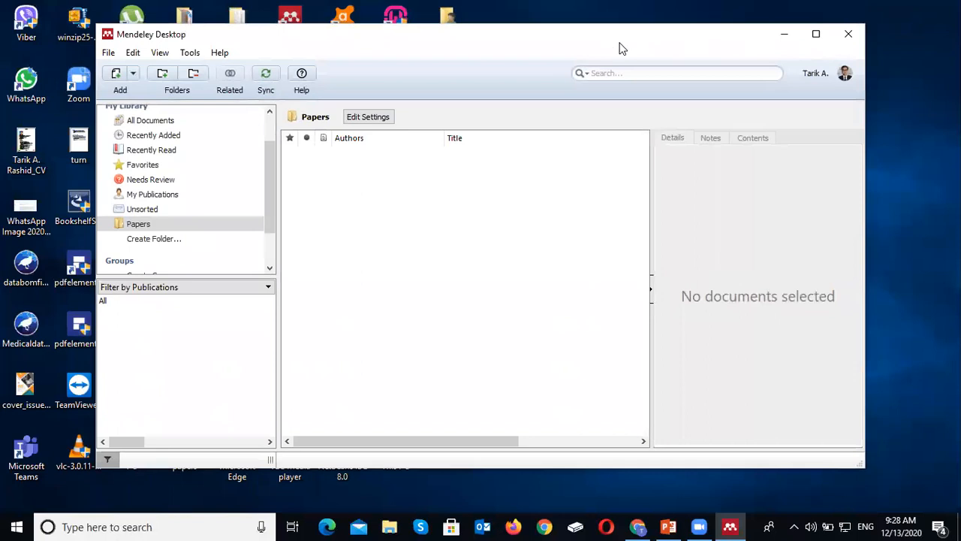
drag(620, 43, 703, 45)
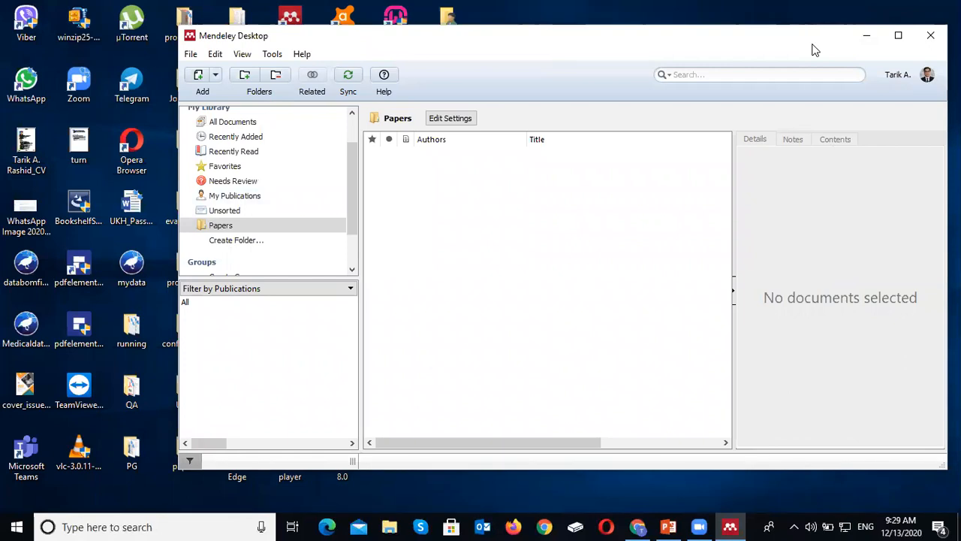
drag(814, 49, 829, 42)
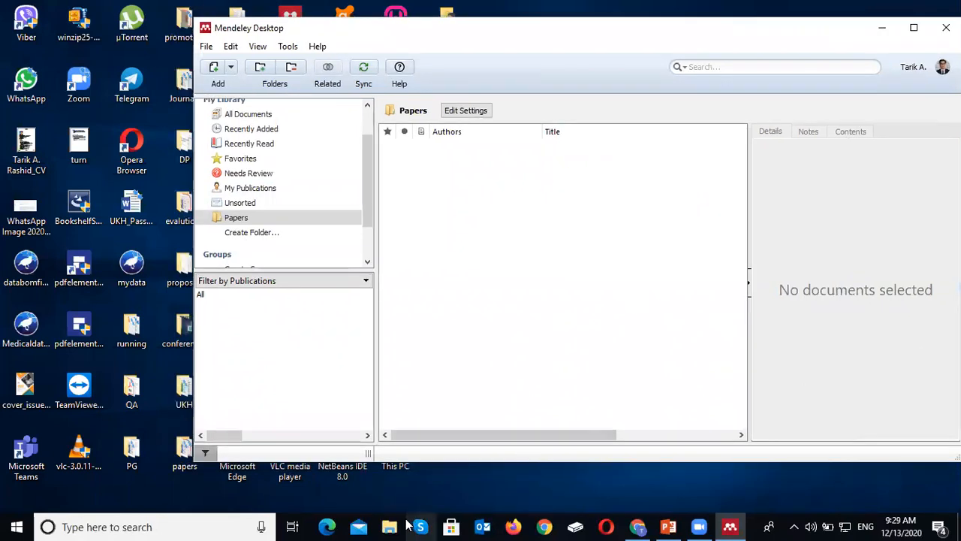
Switch to File Explorer and open the "promotion" folder on the Desktop.
click(391, 526)
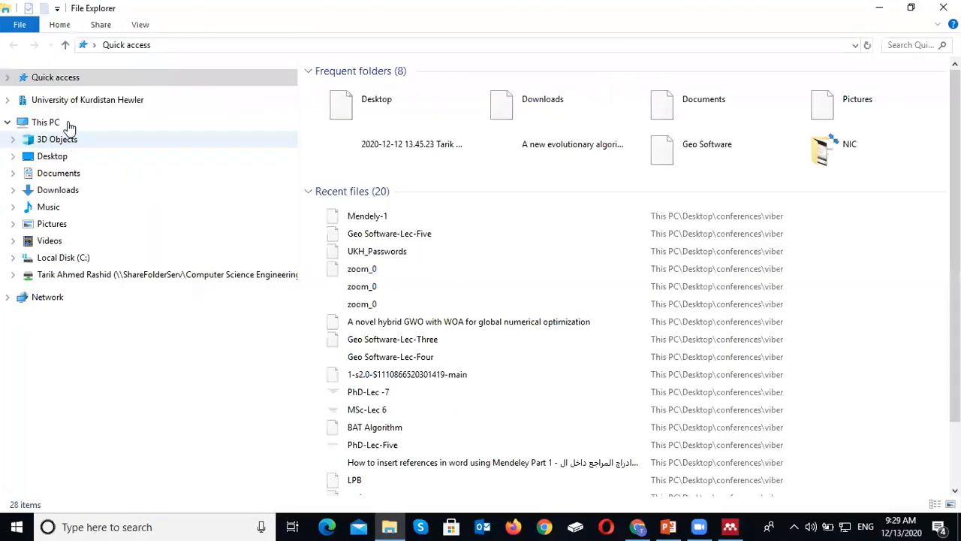
click(376, 99)
double_click(376, 99)
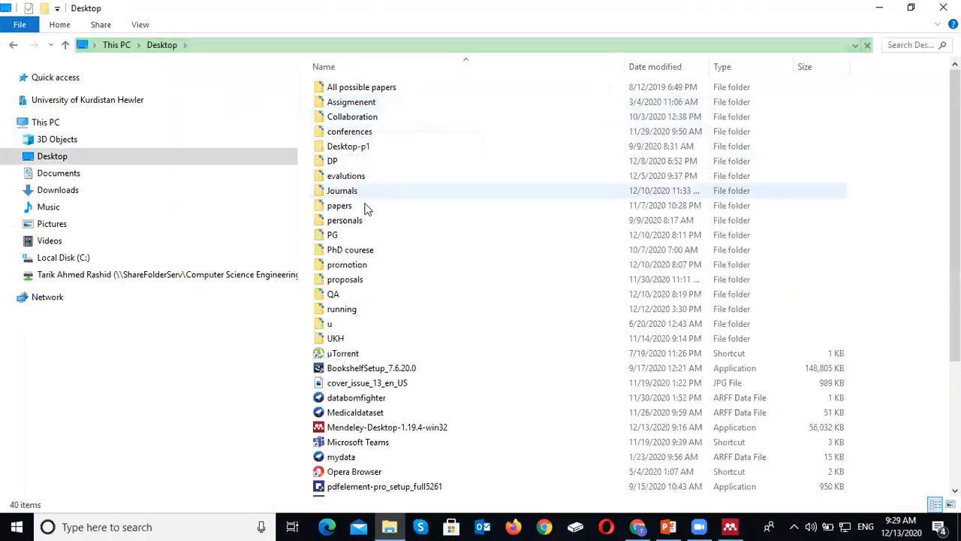
click(358, 269)
double_click(358, 268)
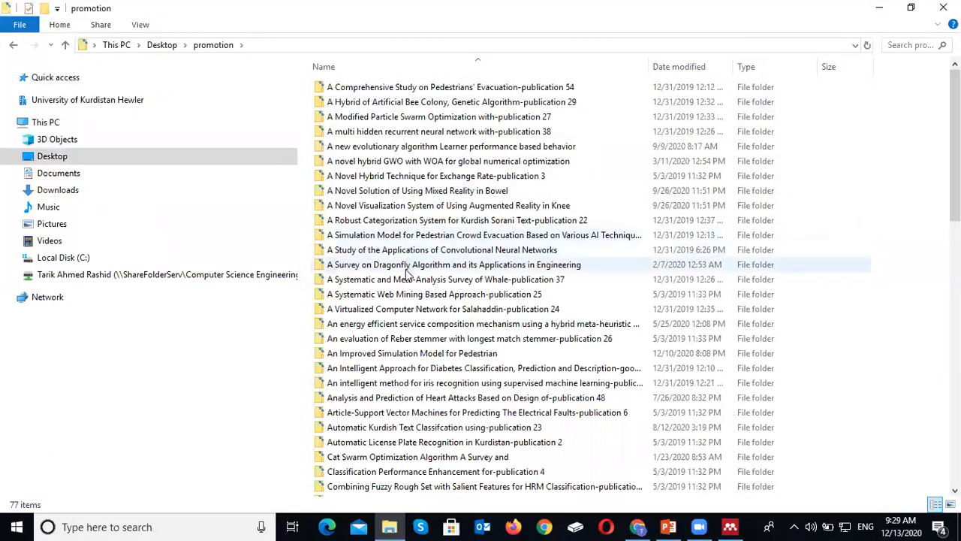
Open the "An Improved Simulation Model for Pedestrian" folder, view the mathematics-08-02171 PDF at full size and close it.
double_click(434, 356)
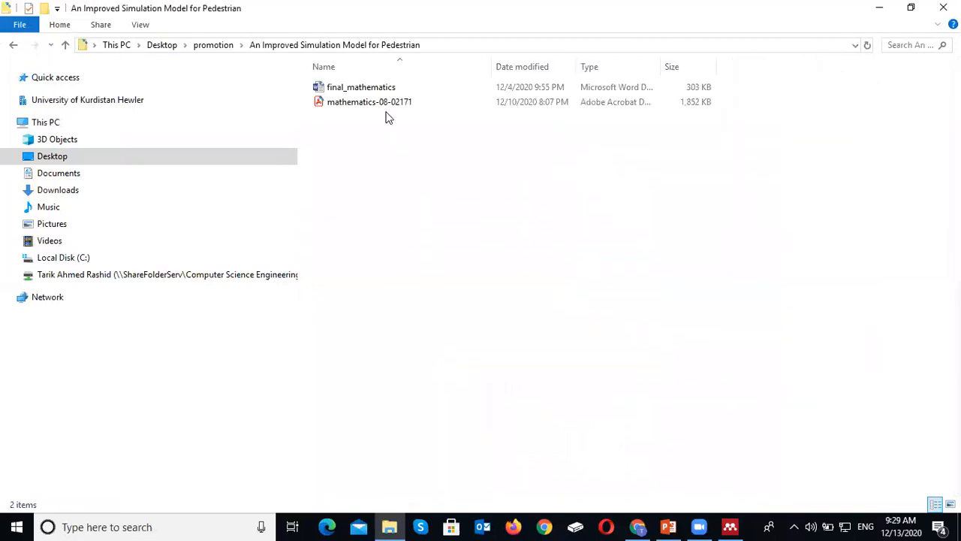
click(388, 109)
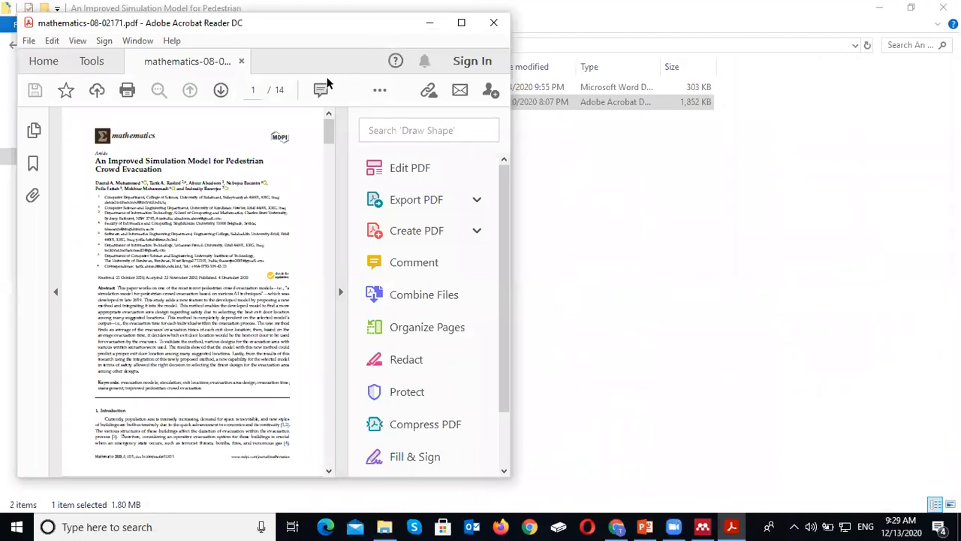
click(461, 22)
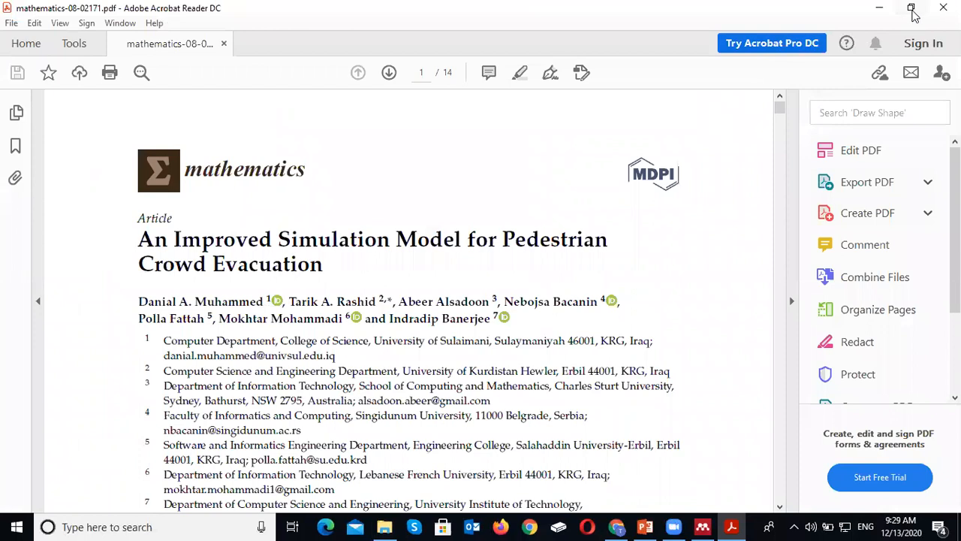
click(911, 9)
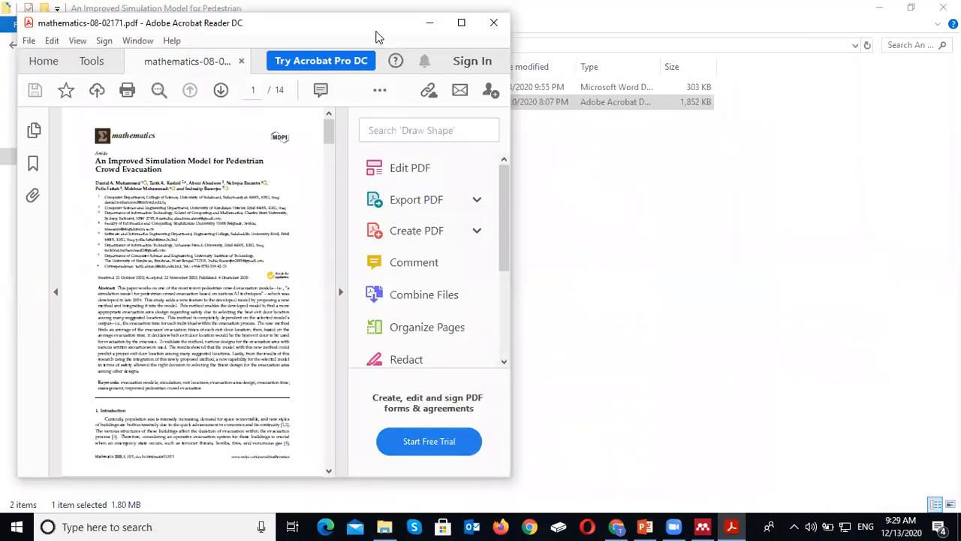
drag(376, 30, 369, 40)
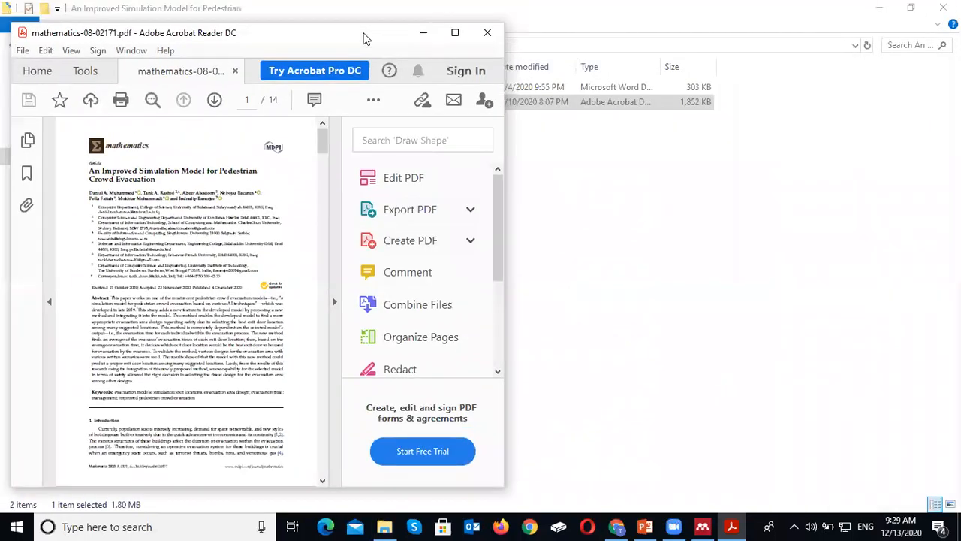
click(488, 33)
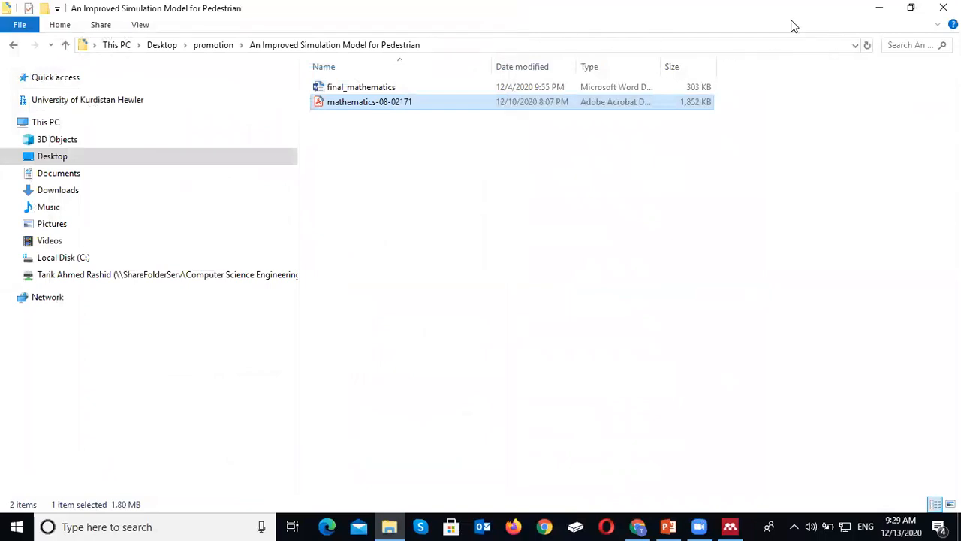
Add the mathematics-08-02171 PDF from File Explorer to Mendeley's Papers folder, close File Explorer and maximize the Mendeley window.
click(910, 7)
drag(264, 198, 545, 263)
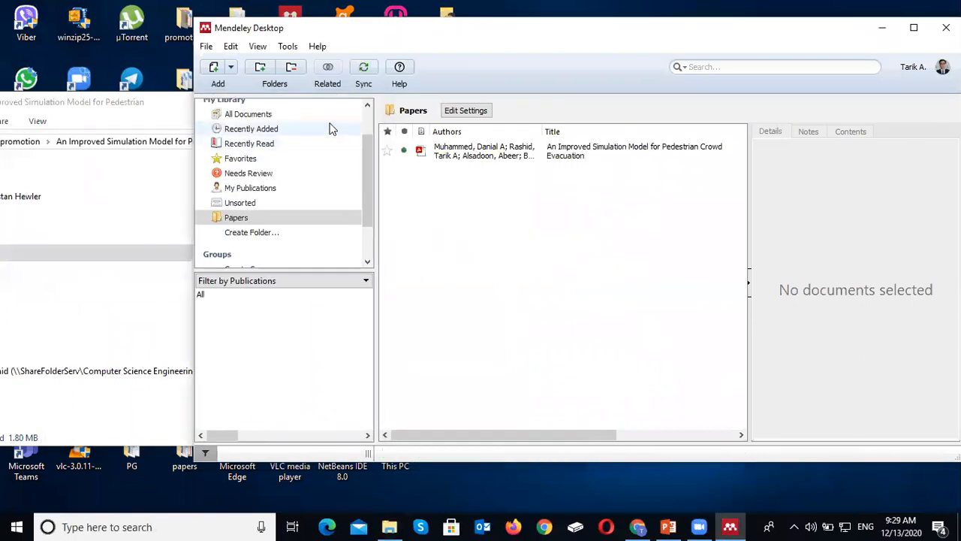
click(138, 114)
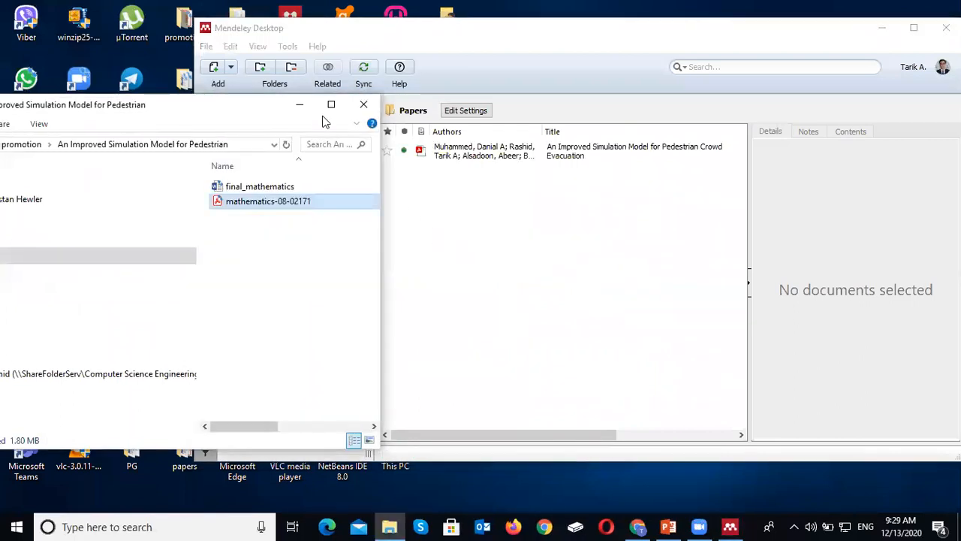
click(361, 104)
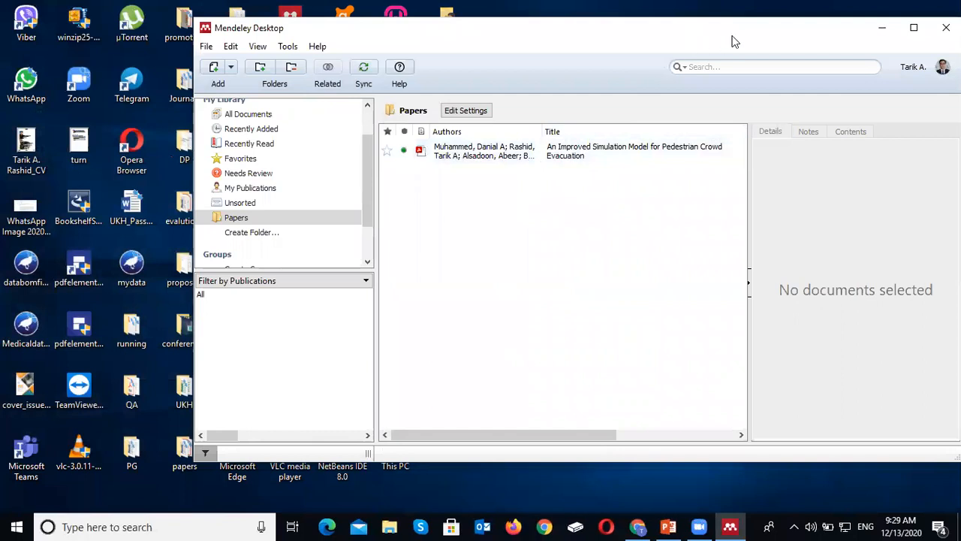
click(914, 28)
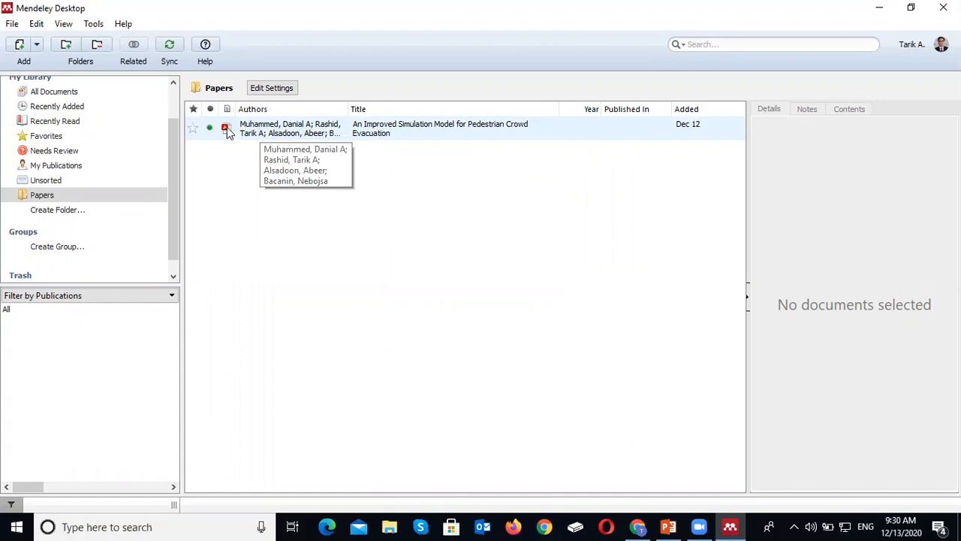
Examine the details of the "An Improved Simulation Model for Pedestrian Crowd Evacuation" paper, from its journal fields to its catalog IDs.
click(275, 132)
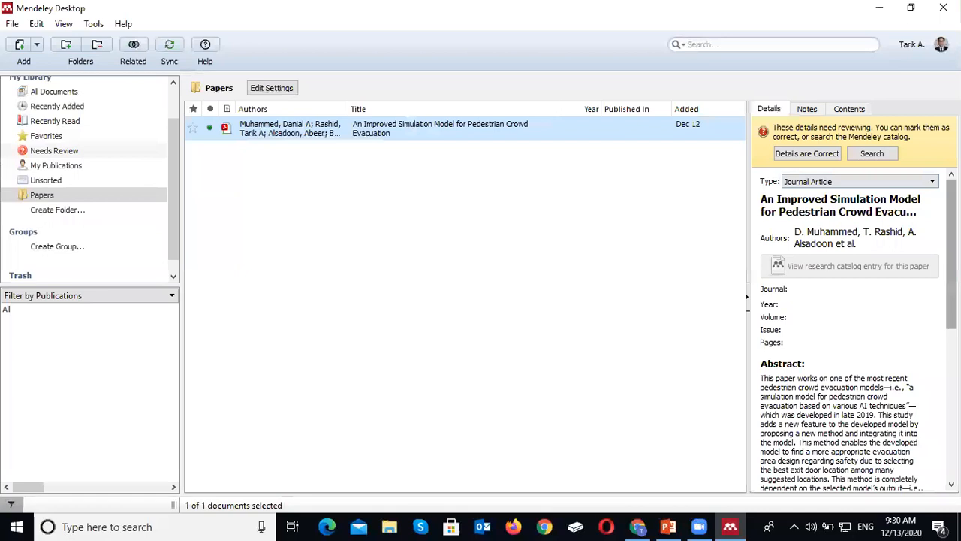
scroll(852, 328, down, 6)
scroll(852, 328, up, 6)
scroll(852, 328, down, 5)
scroll(855, 315, up, 5)
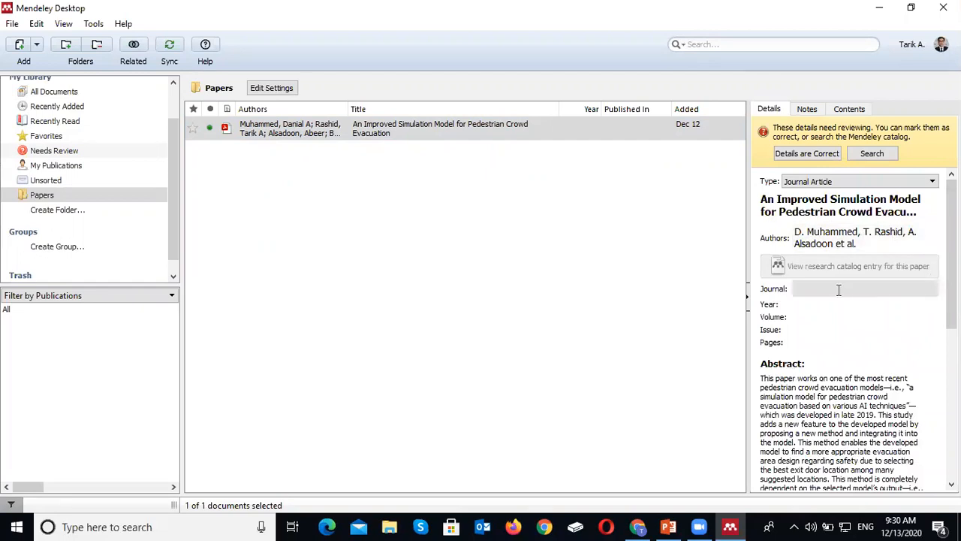
scroll(951, 301, down, 3)
scroll(856, 330, down, 5)
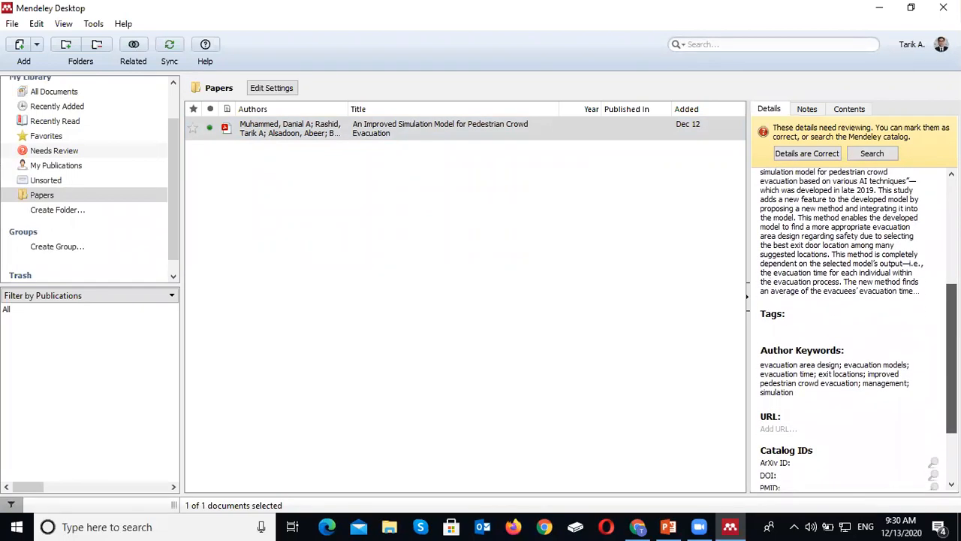
scroll(931, 292, up, 8)
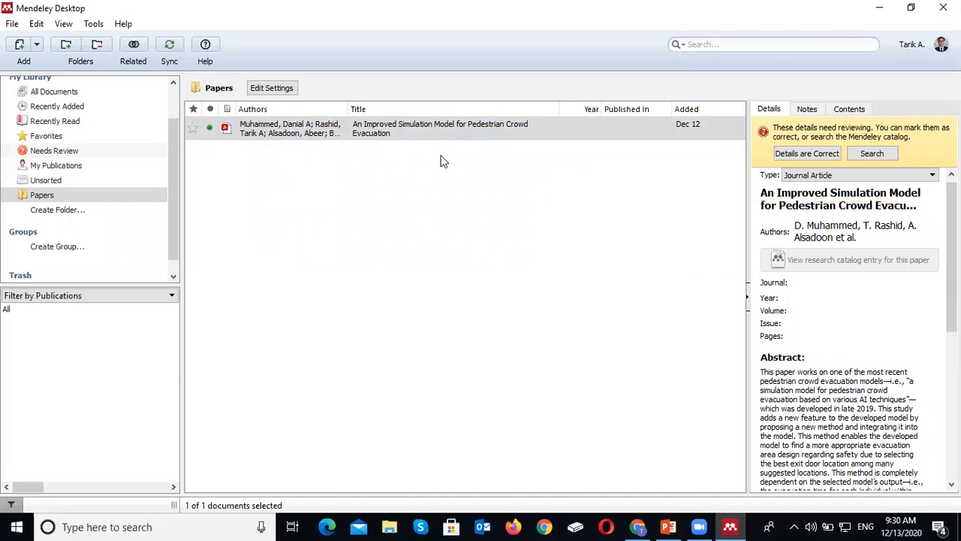
Remove the "An Improved Simulation Model for Pedestrian Crowd Evacuation" paper from the Papers folder without deleting the document.
click(458, 137)
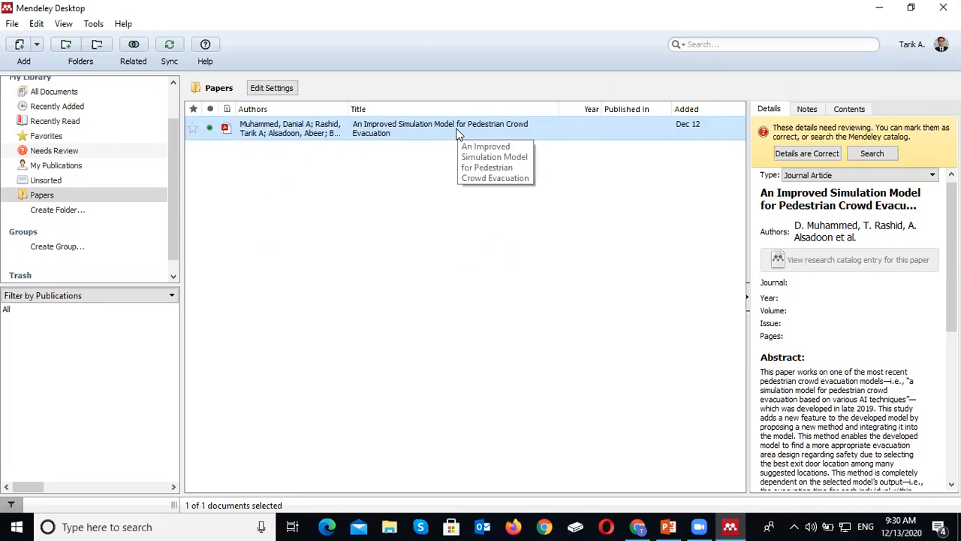
right_click(458, 134)
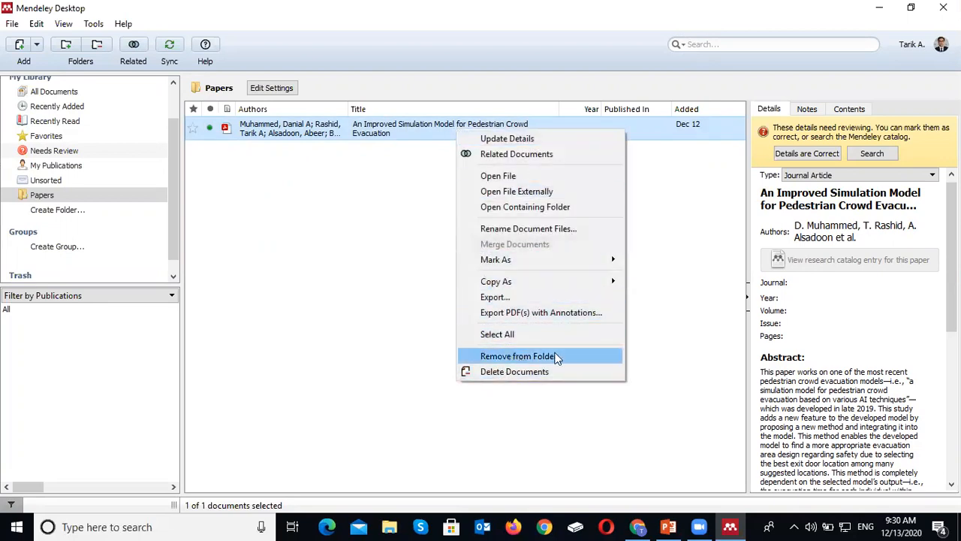
click(520, 359)
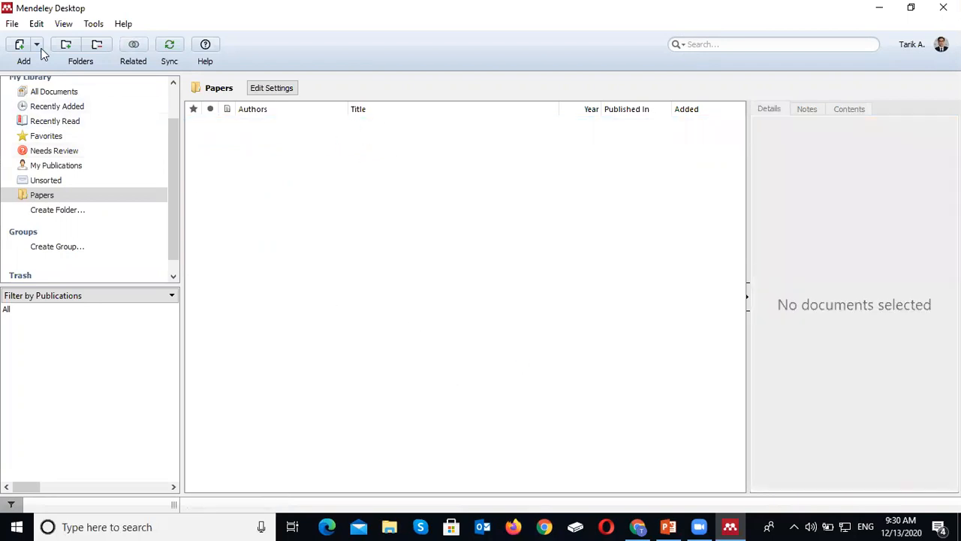
Add the "A novel hybrid GWO with WOA" PDF, from its subfolder in the Desktop's promotion folder, to the Papers folder.
click(12, 24)
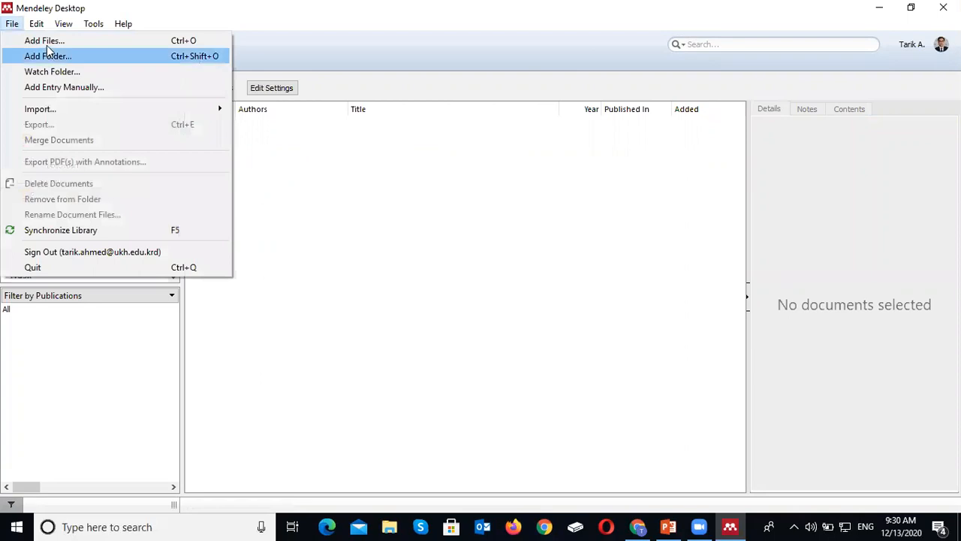
click(45, 41)
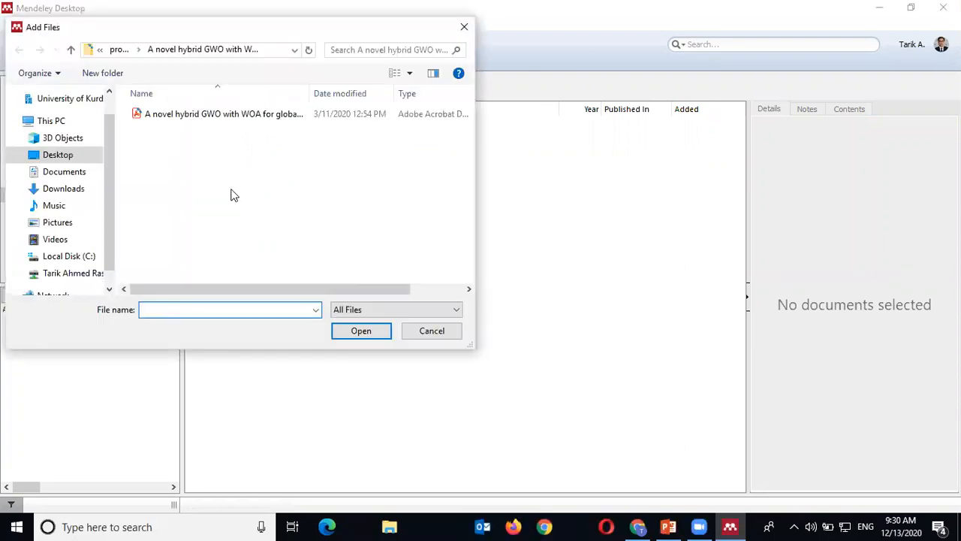
click(59, 156)
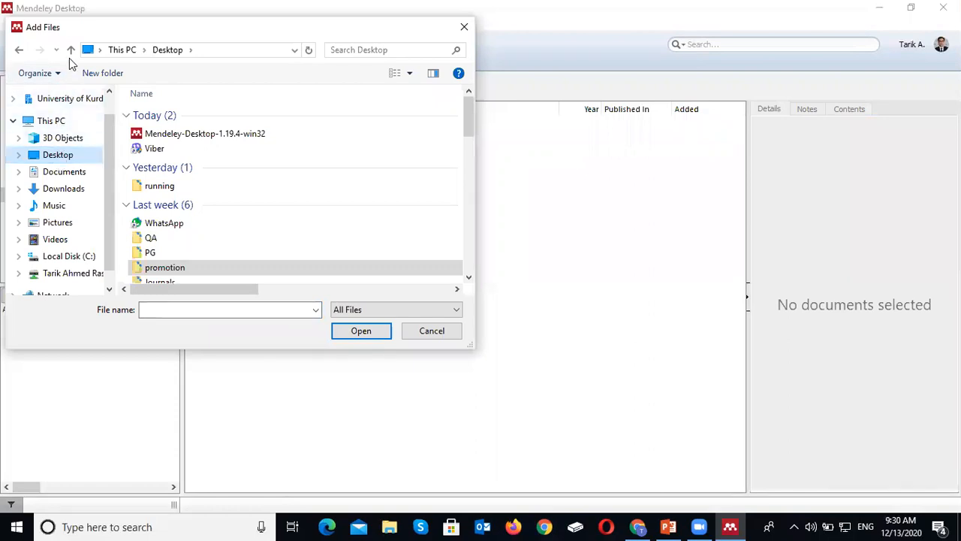
drag(465, 105, 471, 171)
scroll(394, 150, up, 5)
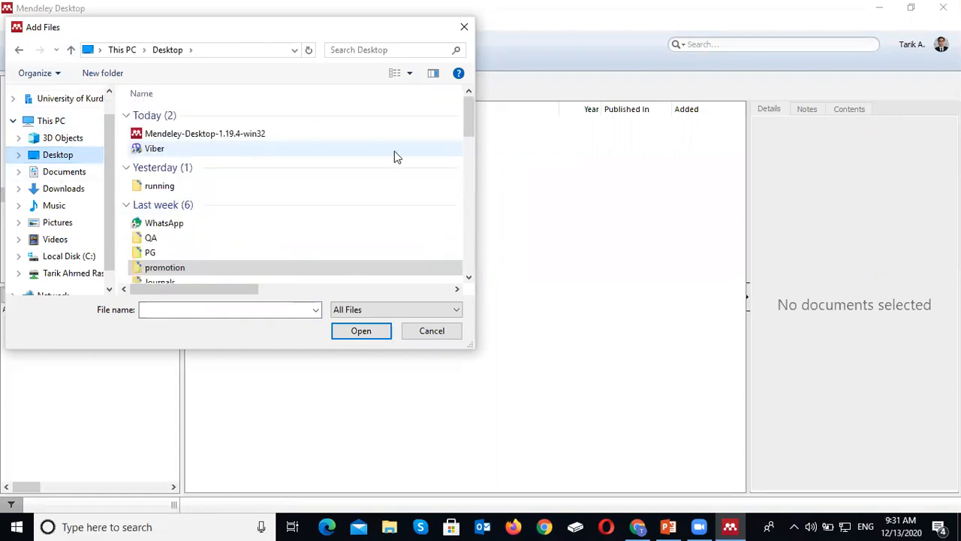
mouse_move(467, 120)
mouse_down()
mouse_move(470, 265)
mouse_move(472, 137)
mouse_up()
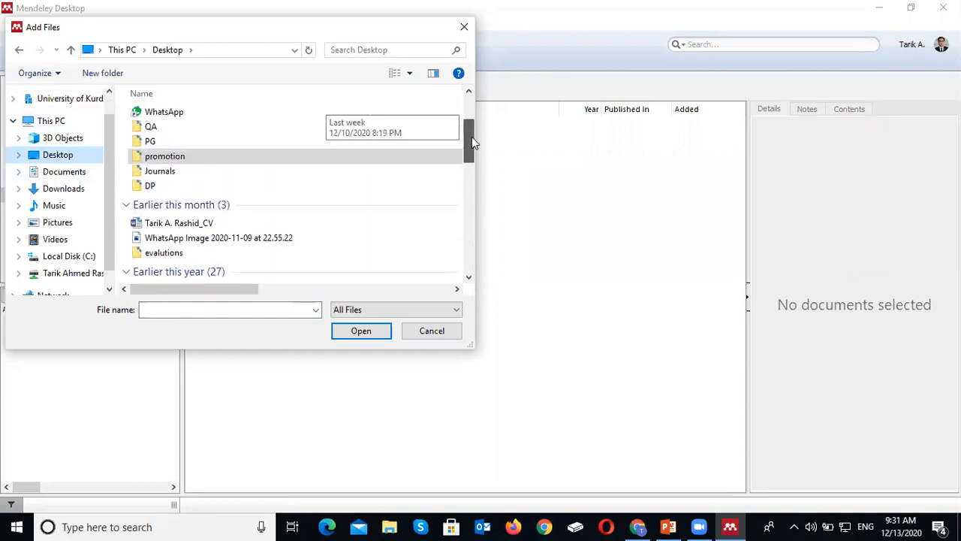
double_click(243, 157)
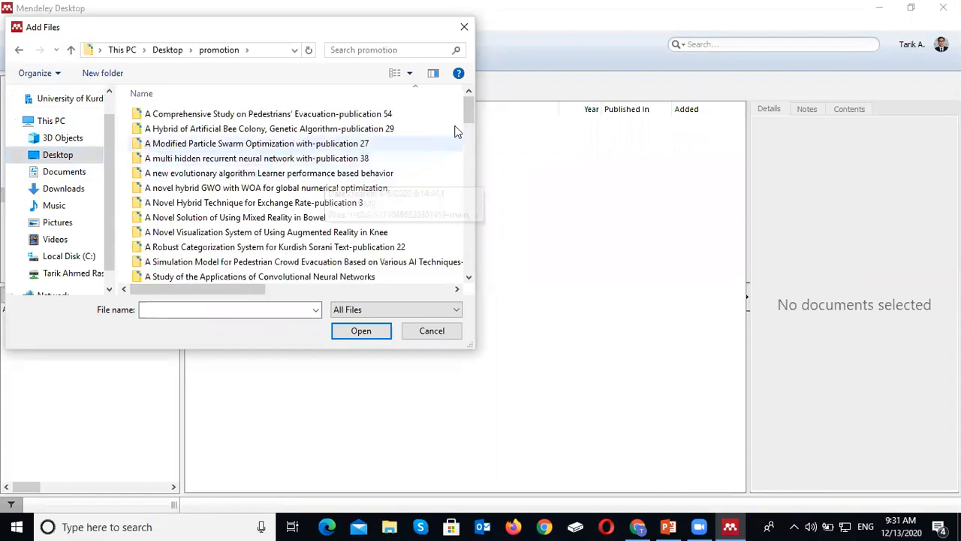
drag(470, 109, 470, 114)
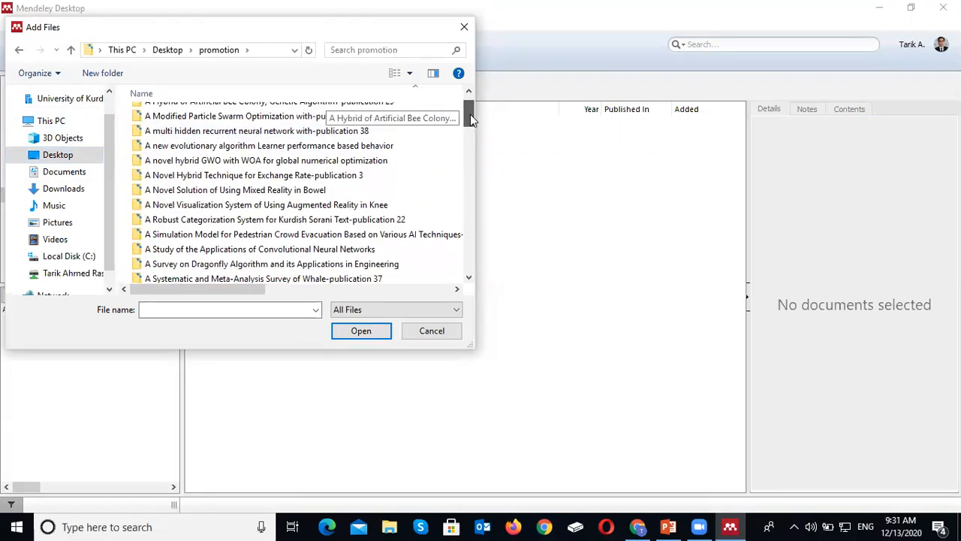
double_click(360, 160)
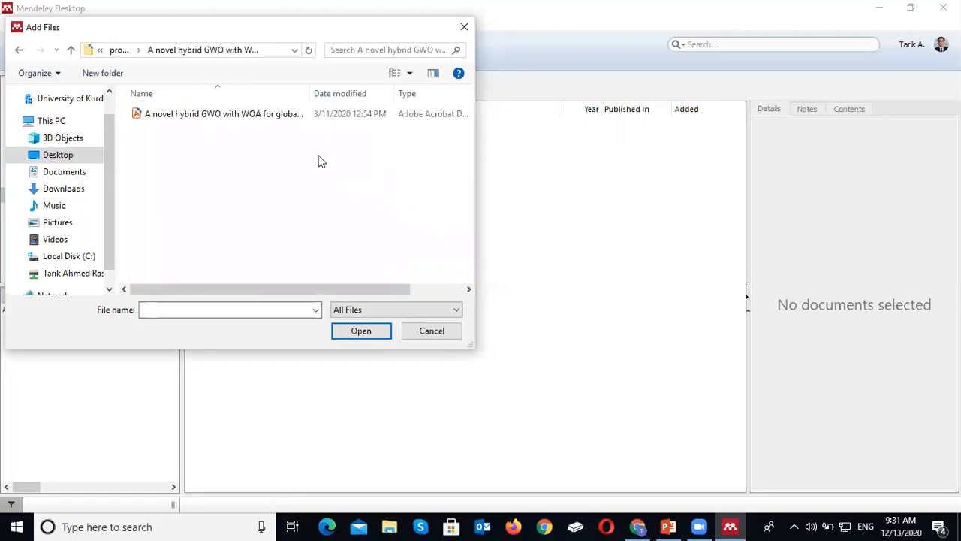
double_click(252, 124)
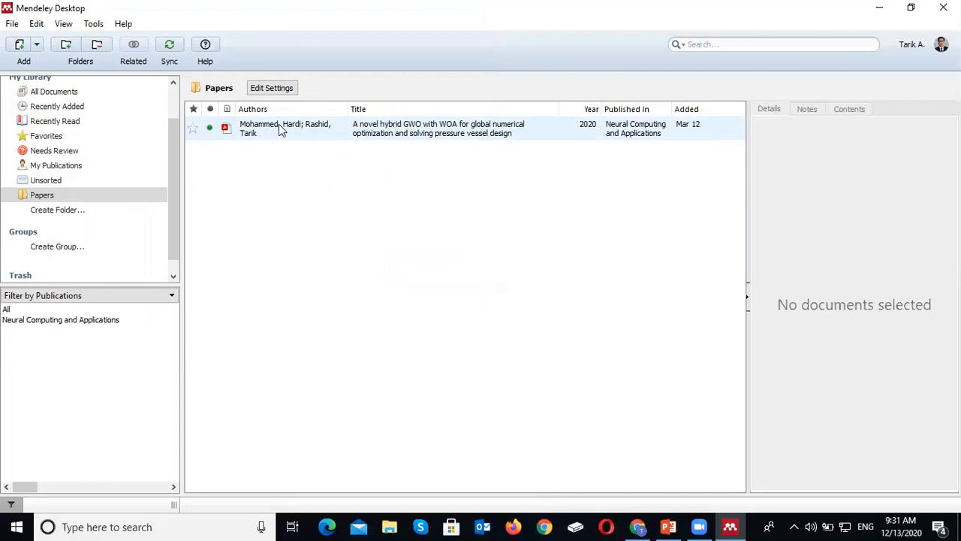
Review the details of the "A novel hybrid GWO with WOA" paper, including its journal, URL, attached file and DOI.
click(387, 131)
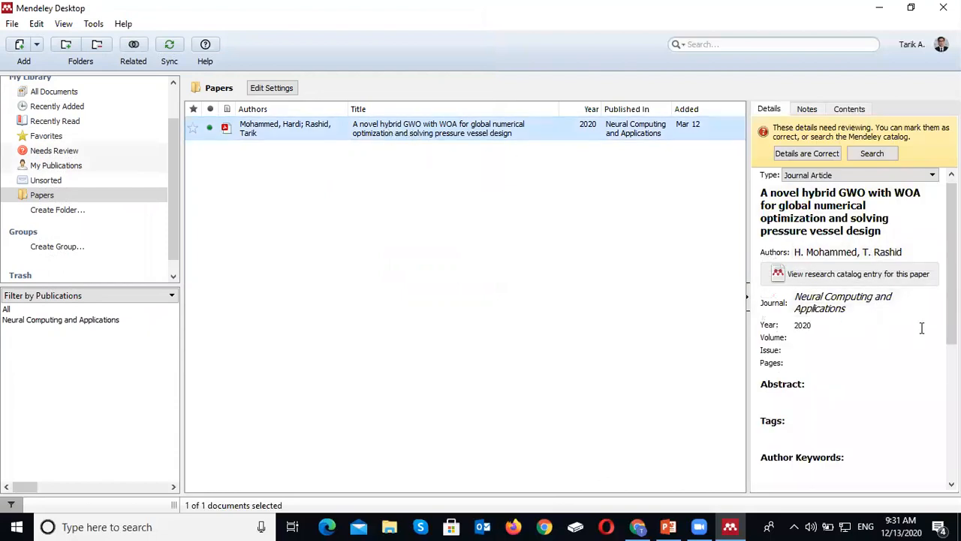
scroll(927, 323, down, 5)
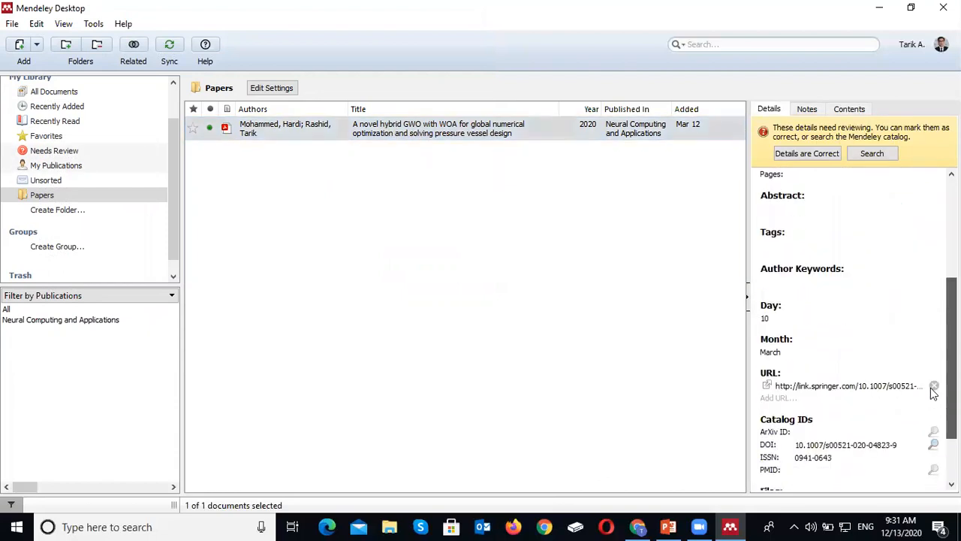
scroll(933, 392, down, 2)
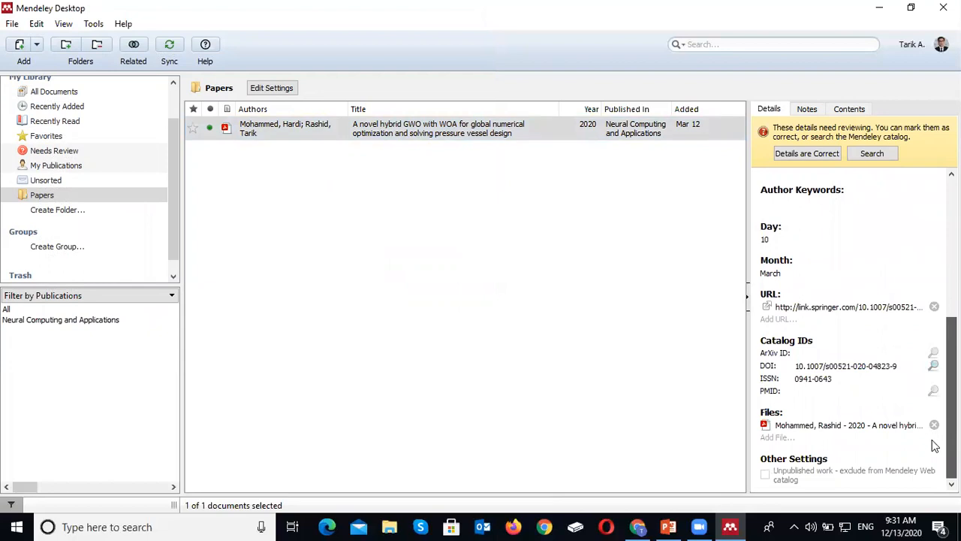
drag(809, 366, 899, 363)
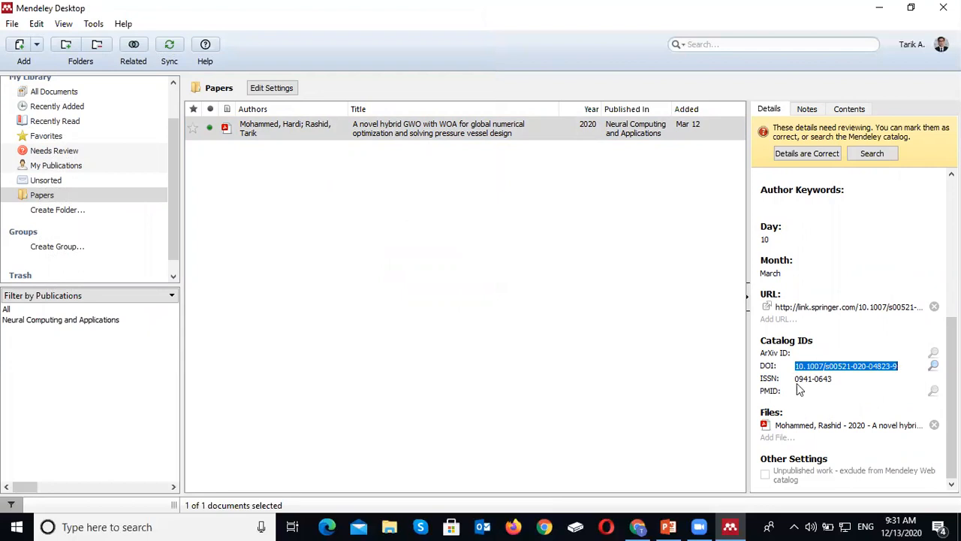
scroll(929, 283, up, 10)
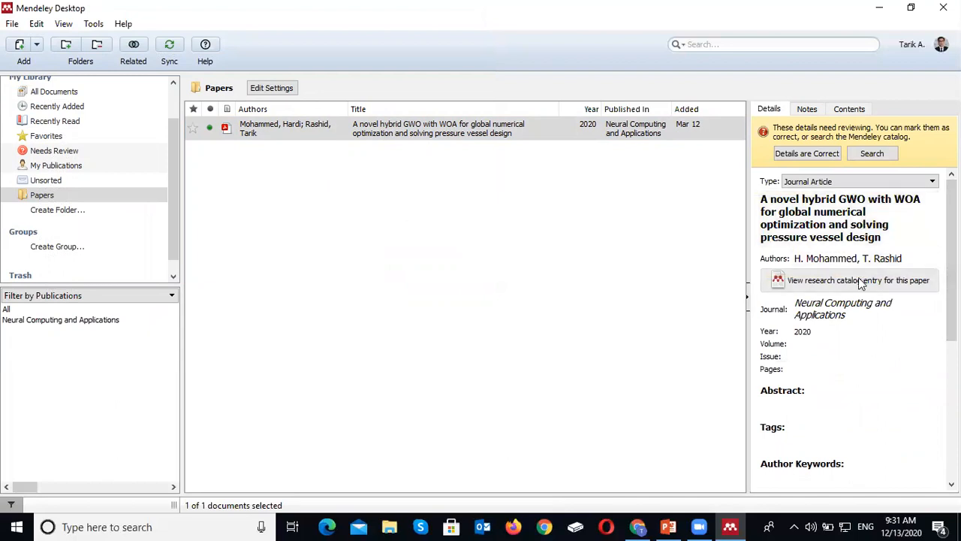
click(397, 136)
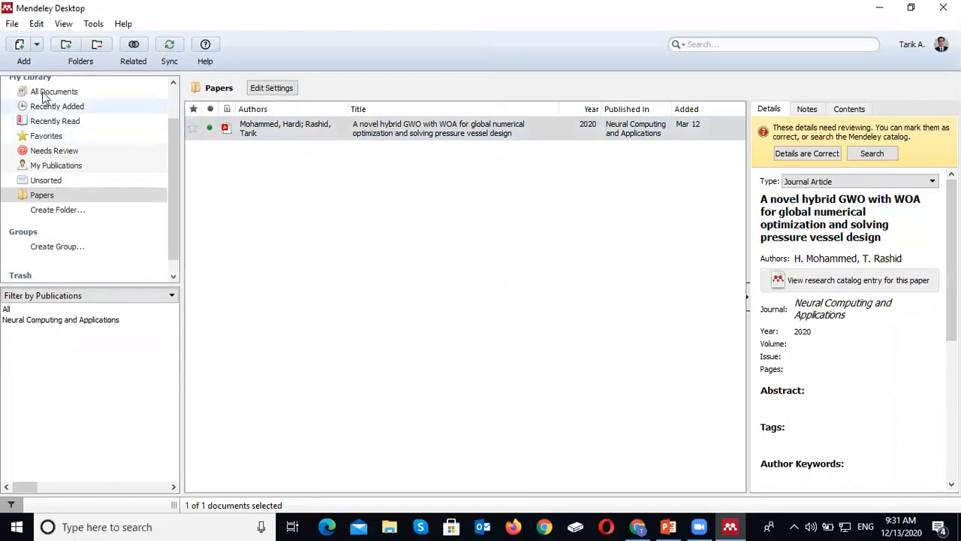
View the blank New Document form for adding an entry manually and close it without saving.
click(12, 25)
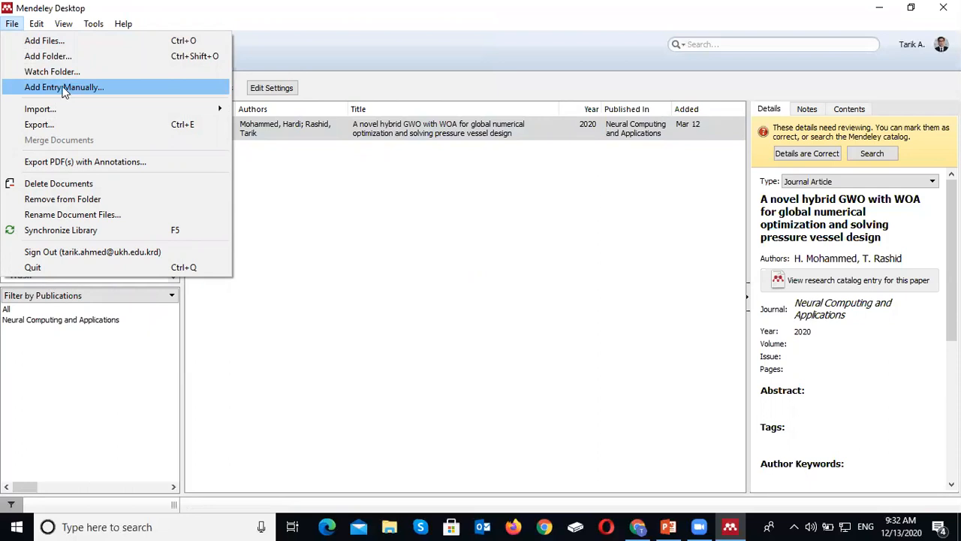
click(64, 89)
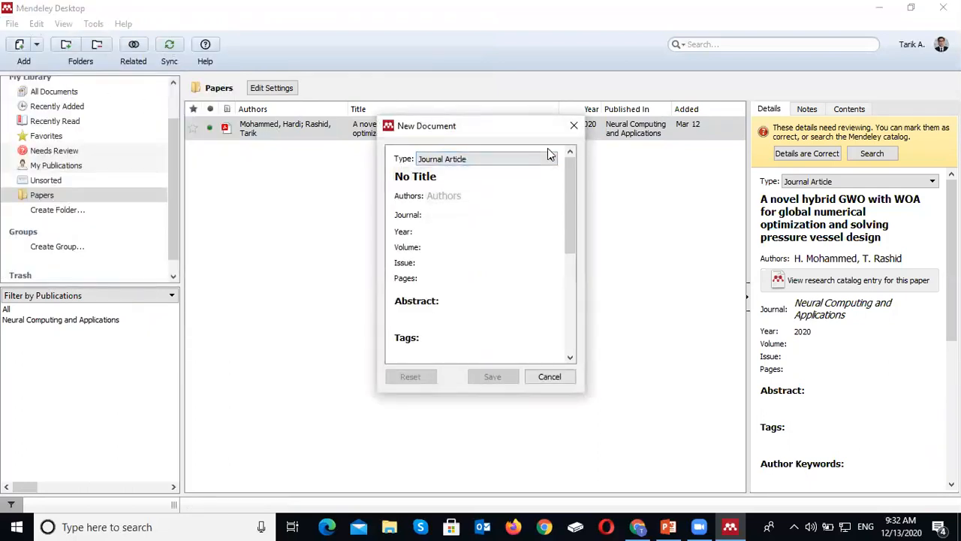
click(573, 127)
Start a new manual document entry and browse the available document types, keeping Journal Article.
click(12, 23)
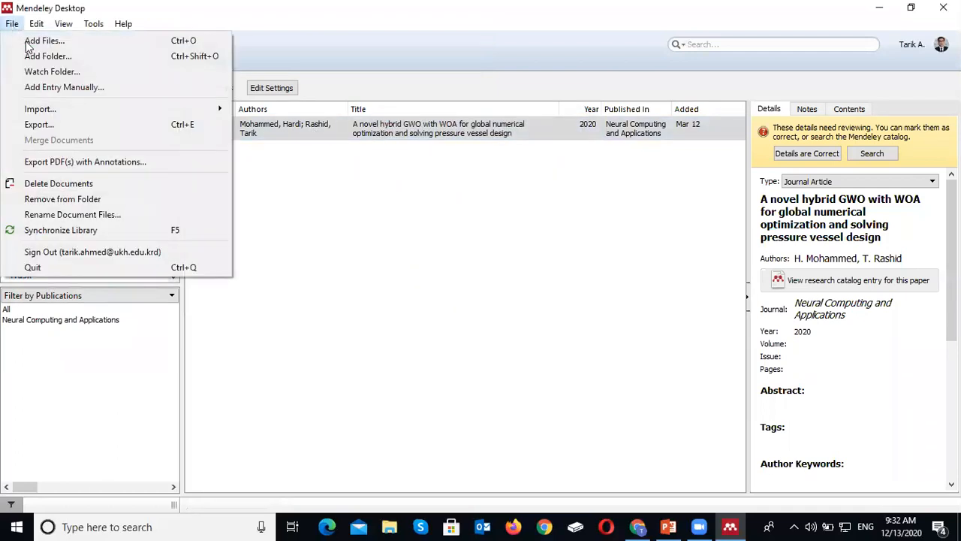
click(58, 87)
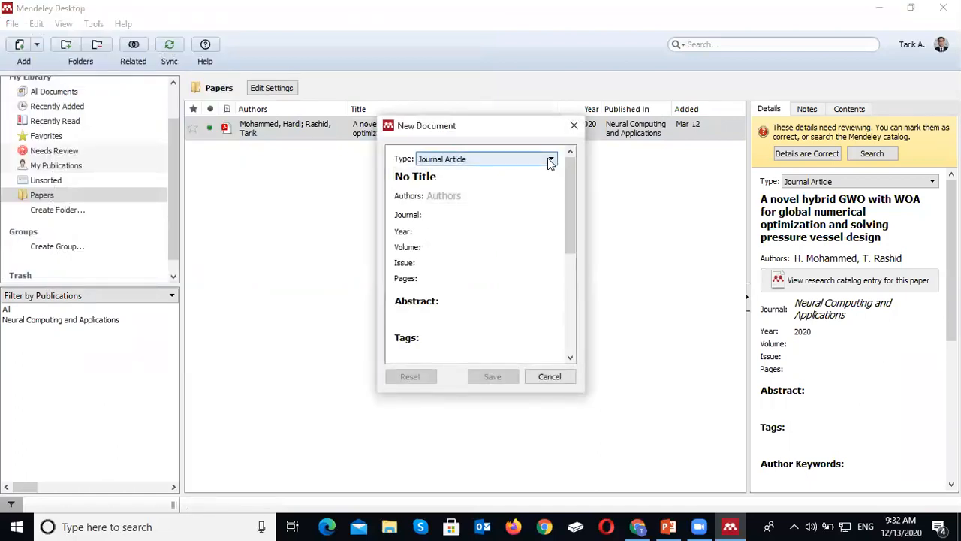
click(548, 159)
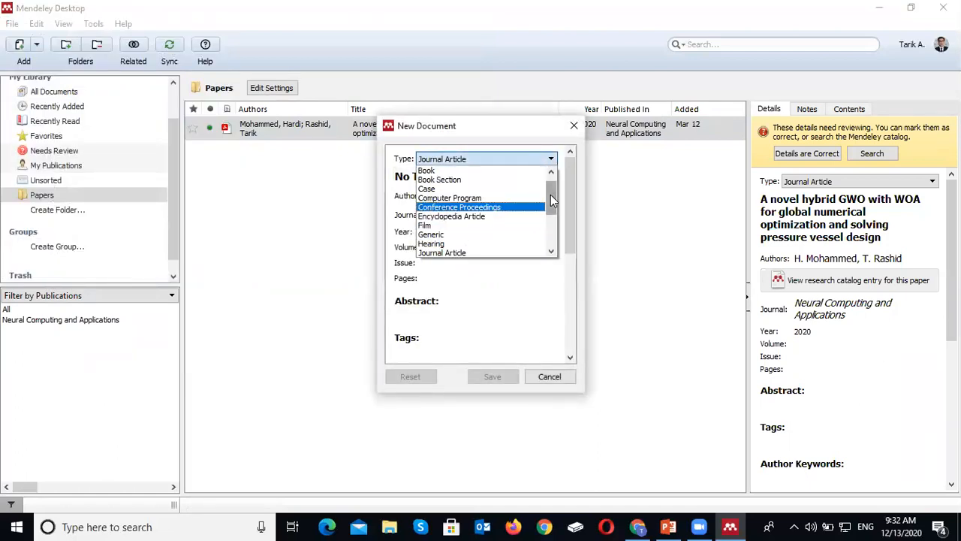
drag(551, 194, 550, 175)
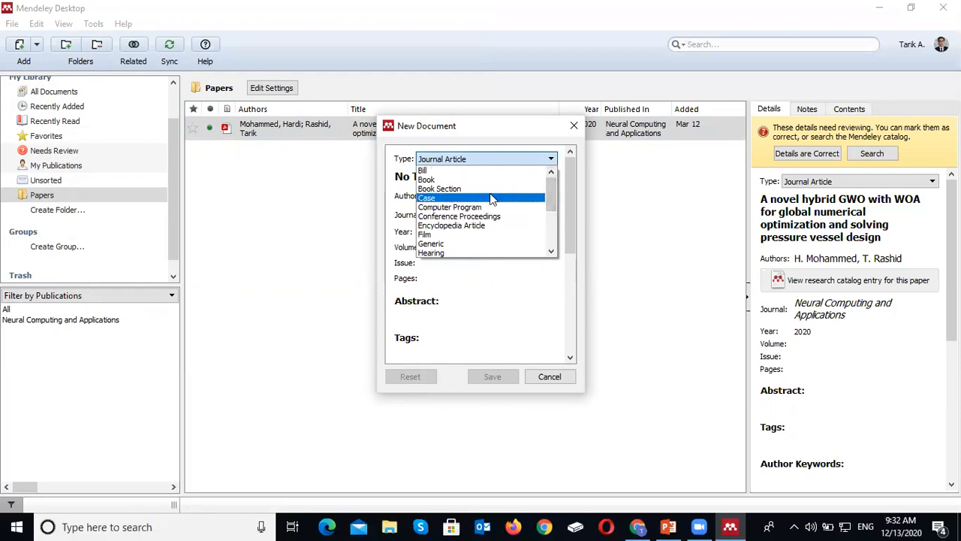
mouse_move(550, 183)
mouse_down()
mouse_move(556, 248)
mouse_move(549, 191)
mouse_up()
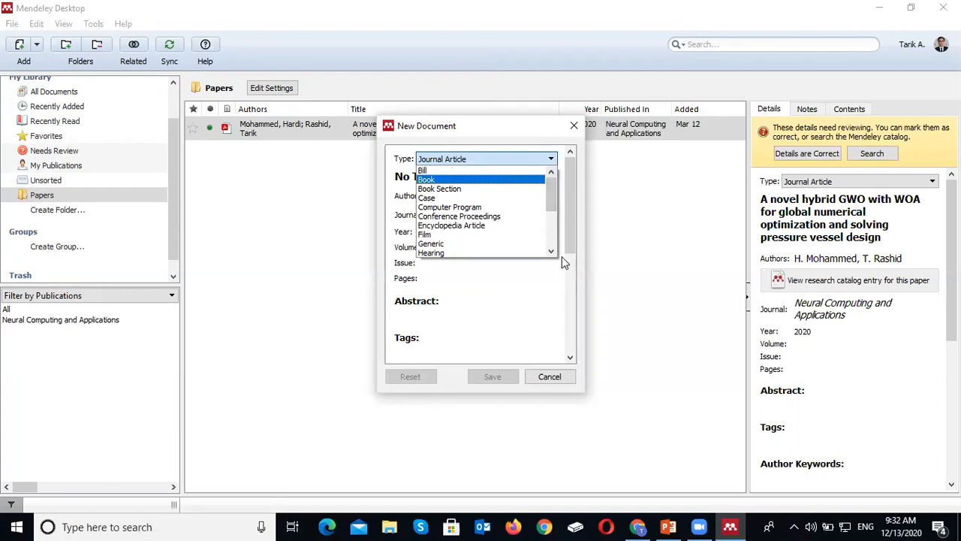
click(570, 235)
Enter "Introduction to Programming" as the title of the new document.
click(471, 178)
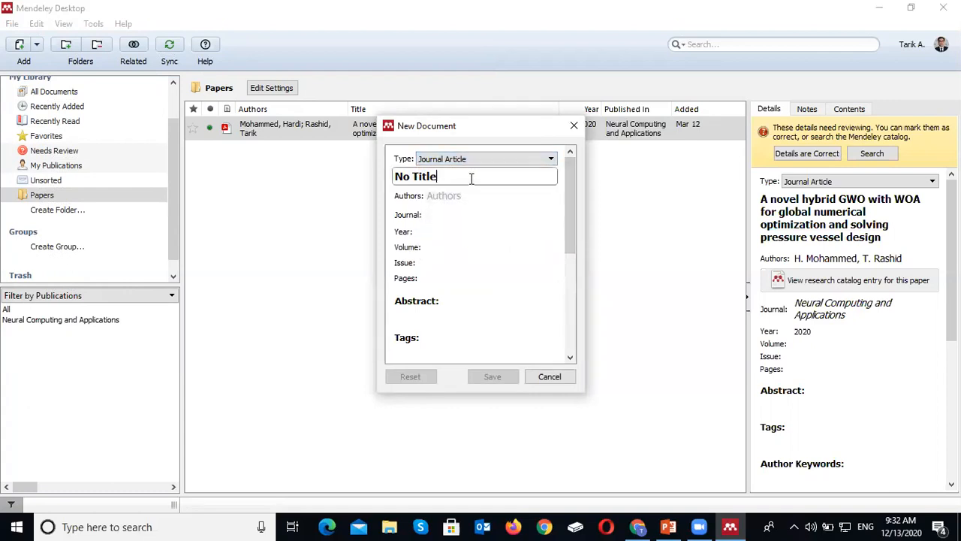
key(BackSpace)
key(BackSpace)
key(BackSpace)
key(BackSpace)
key(BackSpace)
key(BackSpace)
key(BackSpace)
key(BackSpace)
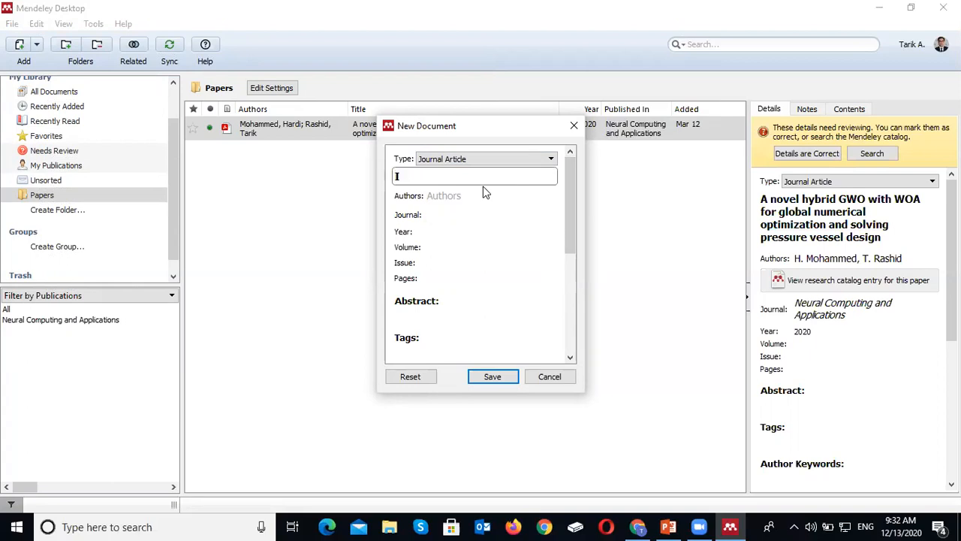
text(oduction to Programming)
Enter the full names of the two authors on separate lines of the new document's author field.
click(455, 196)
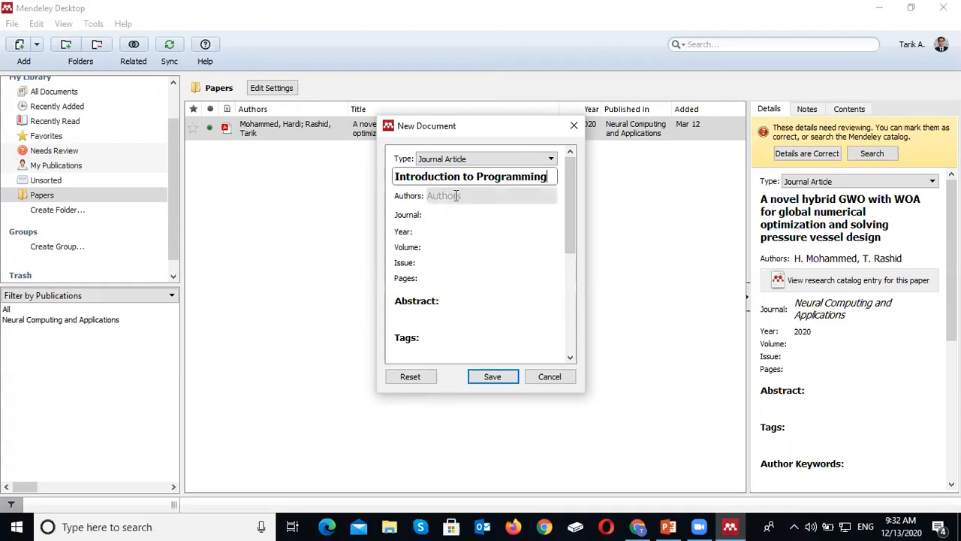
text(Tr)
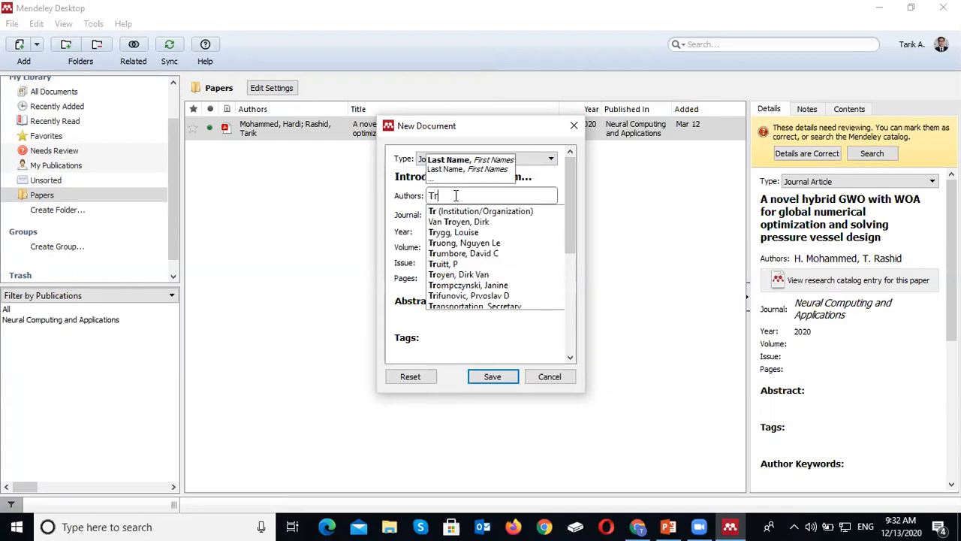
key(BackSpace)
text(arik.)
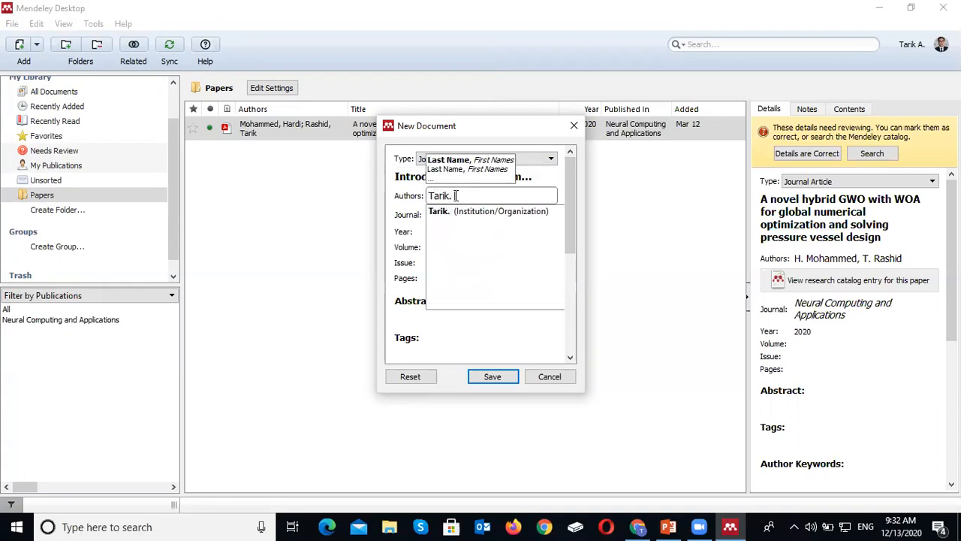
text( A Rashid)
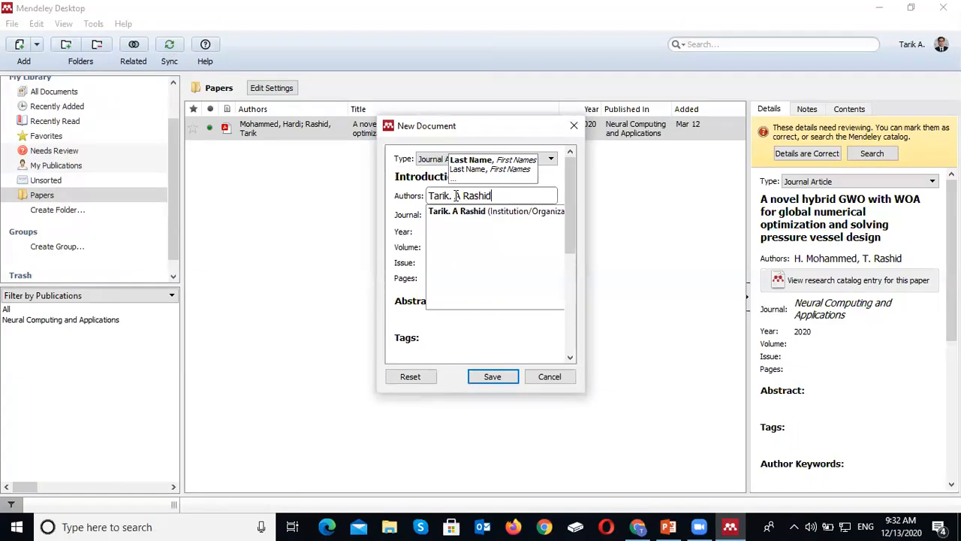
key(Return)
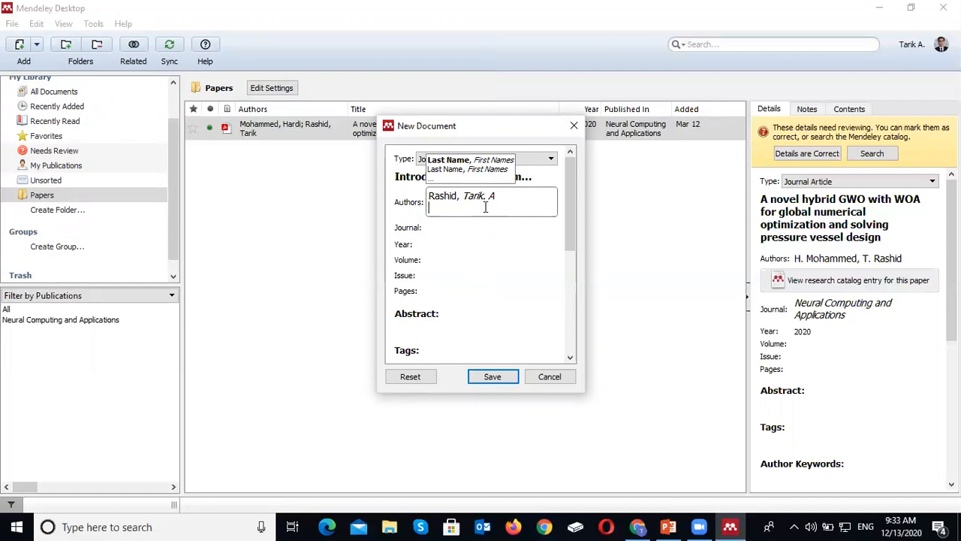
text(Karwan )
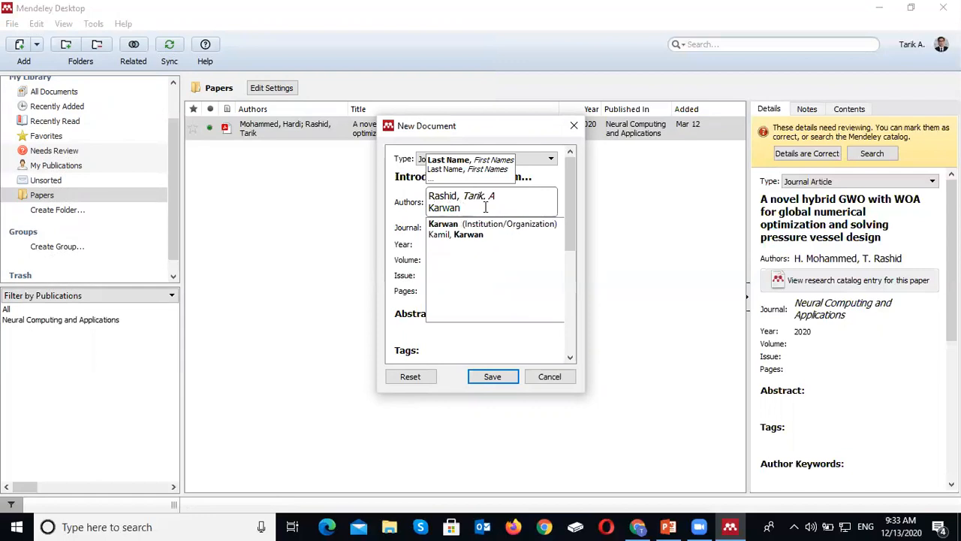
text(Ka)
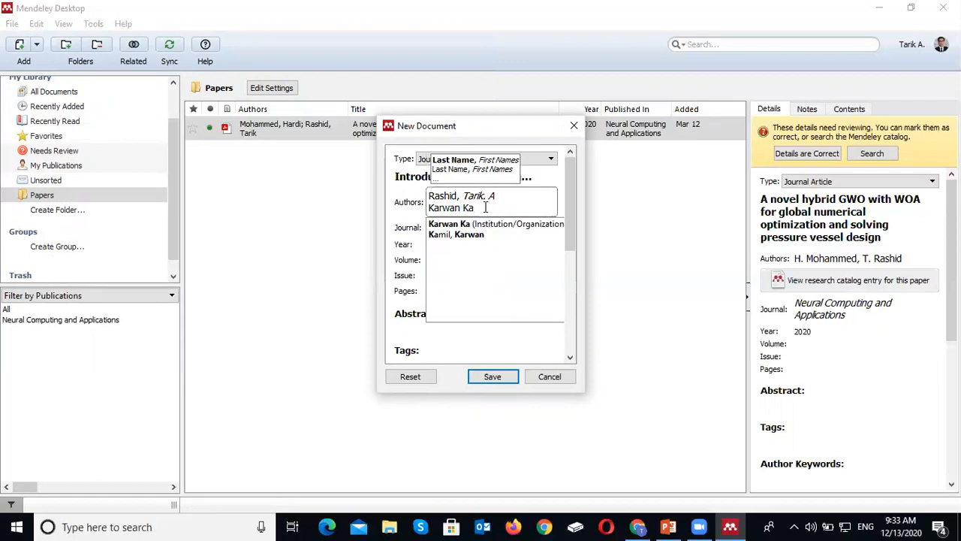
text(r)
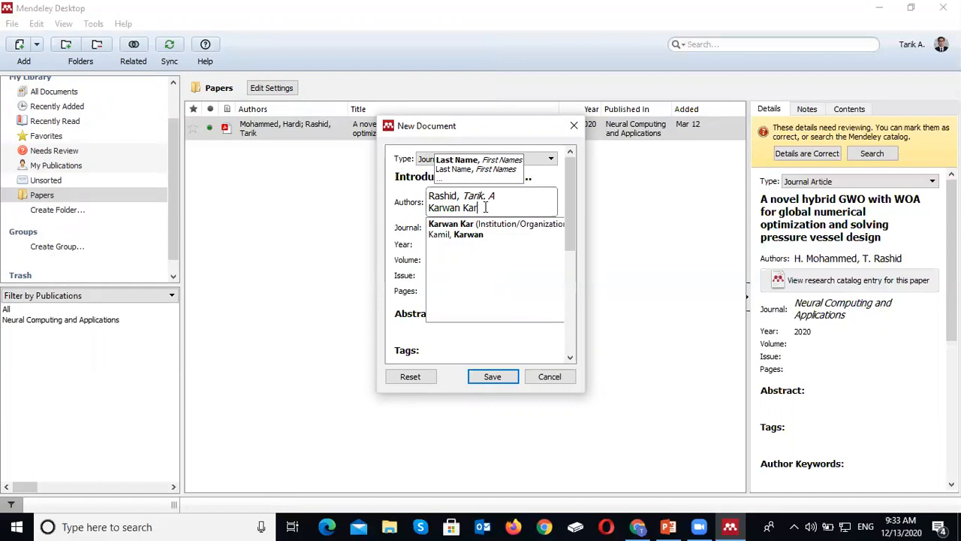
text(a)
key(BackSpace)
text(im)
key(Return)
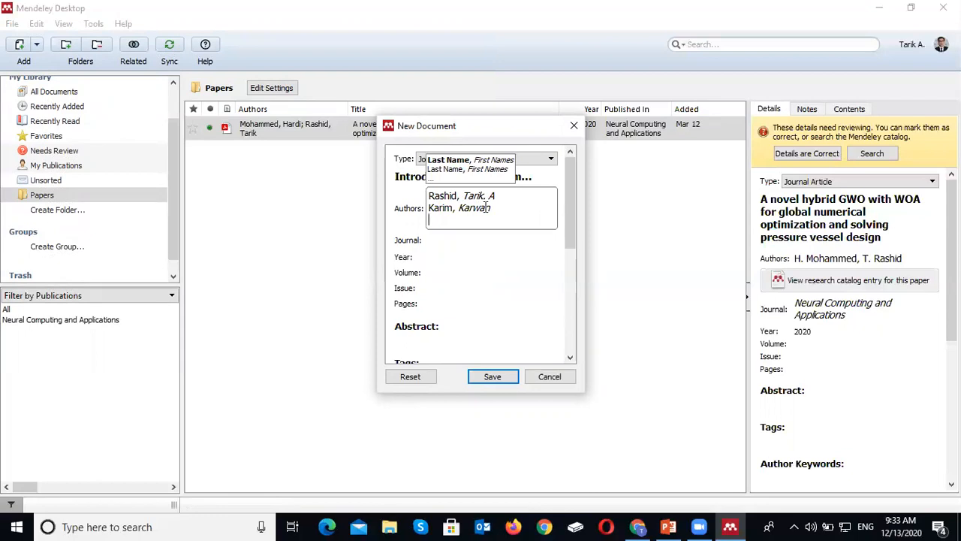
click(570, 225)
click(448, 215)
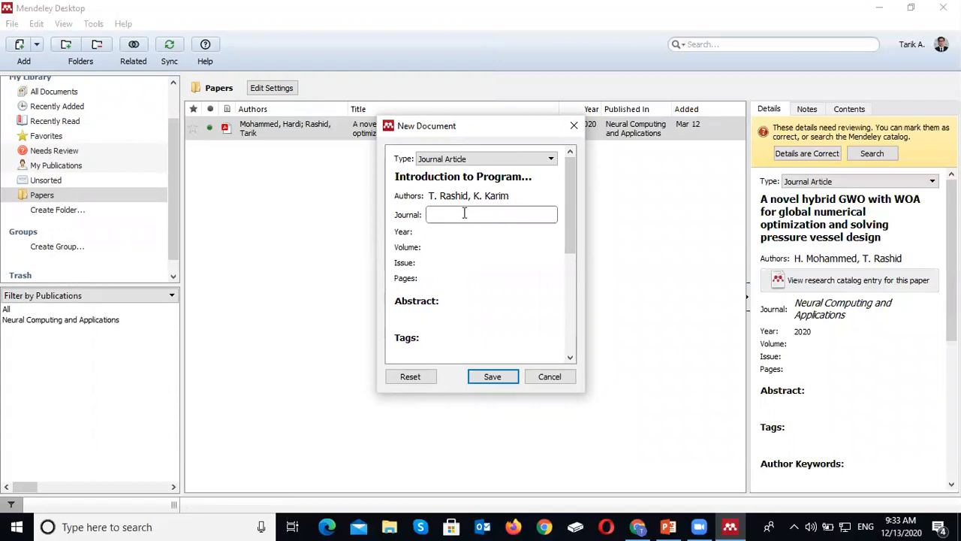
text(Inter)
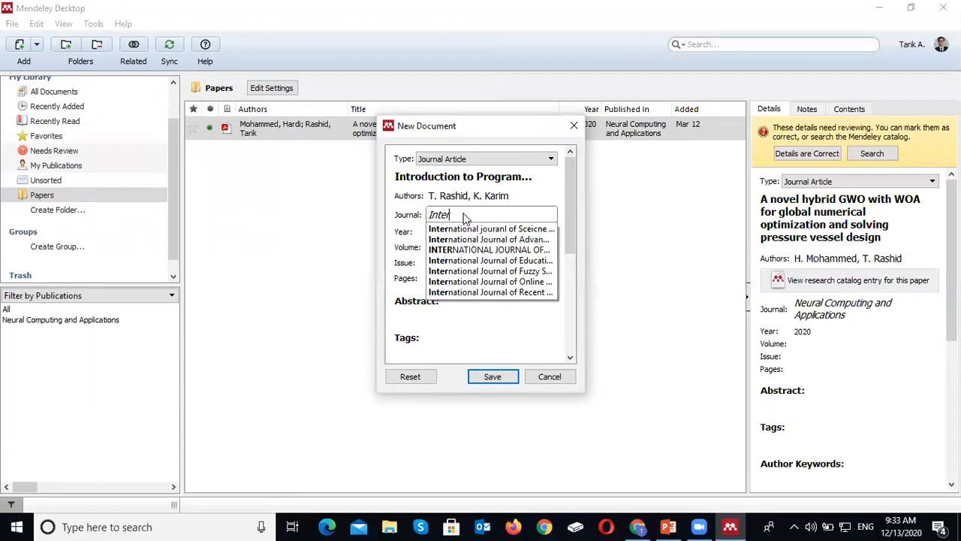
click(487, 228)
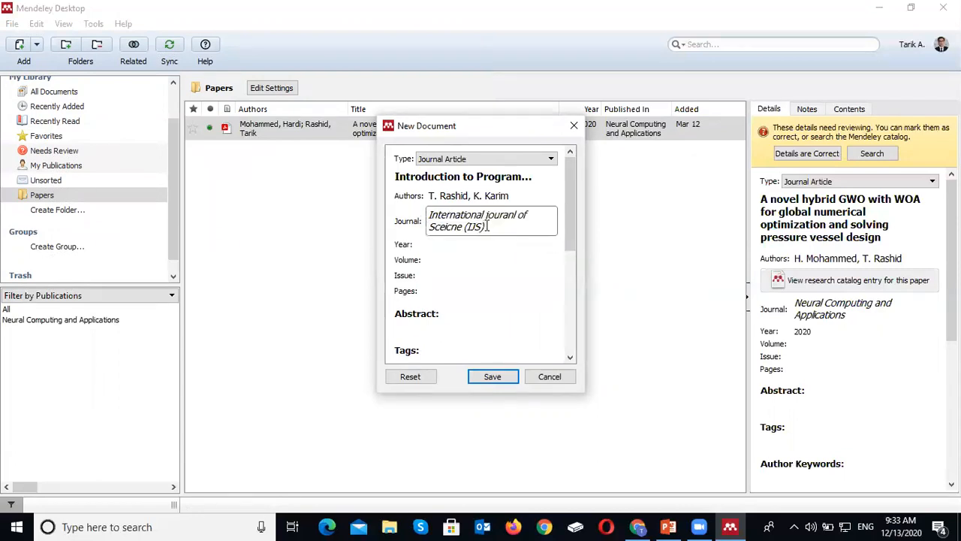
key(BackSpace)
key(BackSpace)
key(BackSpace)
key(BackSpace)
key(BackSpace)
key(BackSpace)
key(BackSpace)
key(BackSpace)
key(BackSpace)
key(BackSpace)
key(BackSpace)
key(BackSpace)
key(BackSpace)
key(BackSpace)
key(BackSpace)
key(BackSpace)
key(BackSpace)
key(BackSpace)
key(BackSpace)
key(BackSpace)
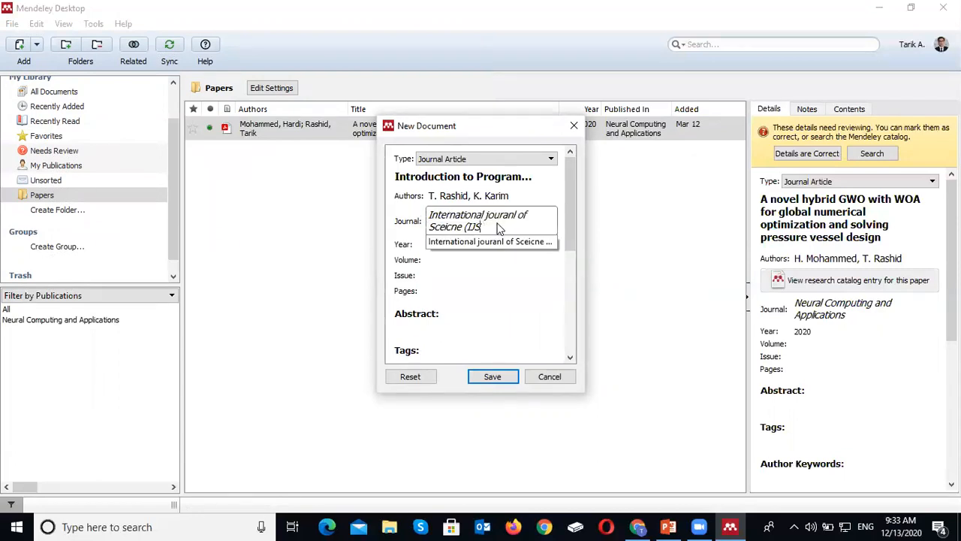
key(BackSpace)
key(BackSpace)
key(BackSpace)
key(BackSpace)
key(BackSpace)
key(BackSpace)
key(BackSpace)
key(BackSpace)
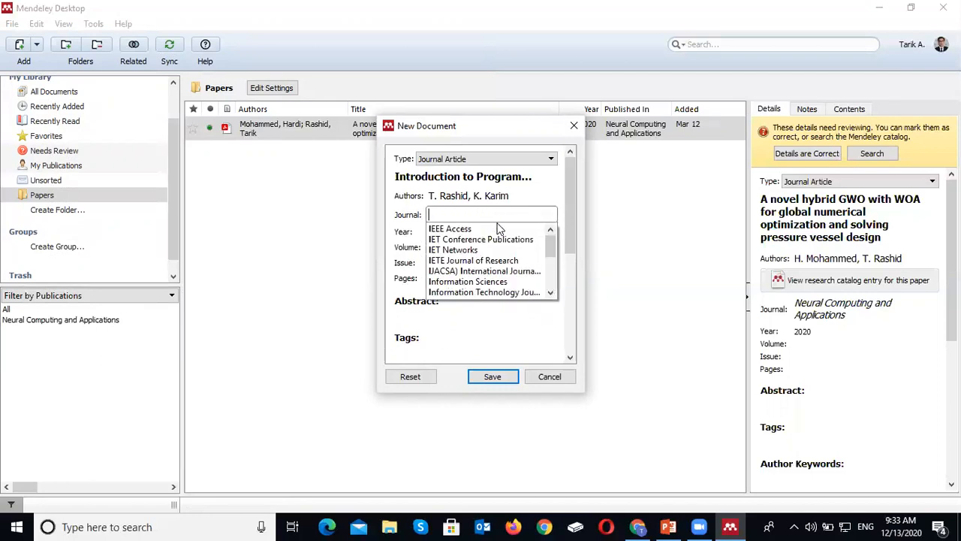
Enter "International Jouranl of Computer Programming" as the journal of the new document.
text(Intern)
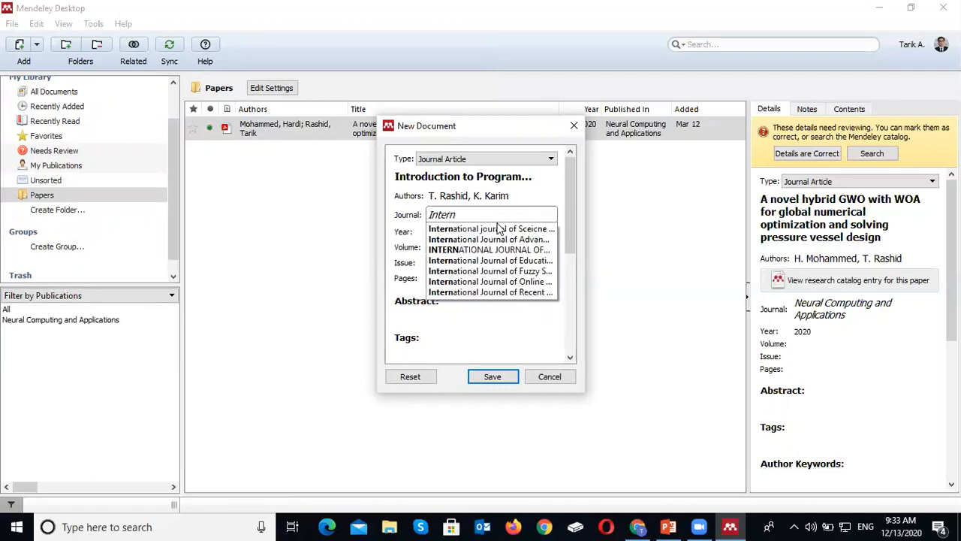
text(ational)
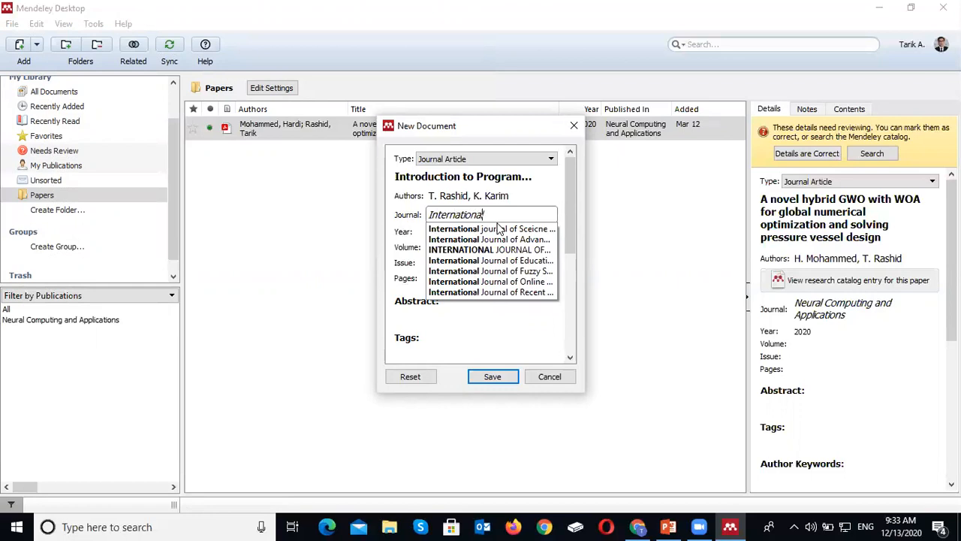
text( Jouranl o)
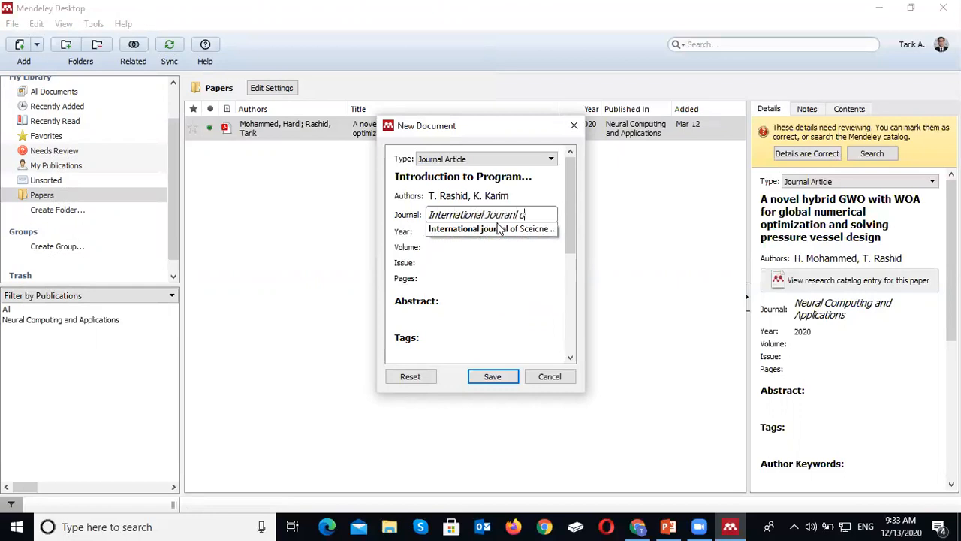
text( f Computer pro)
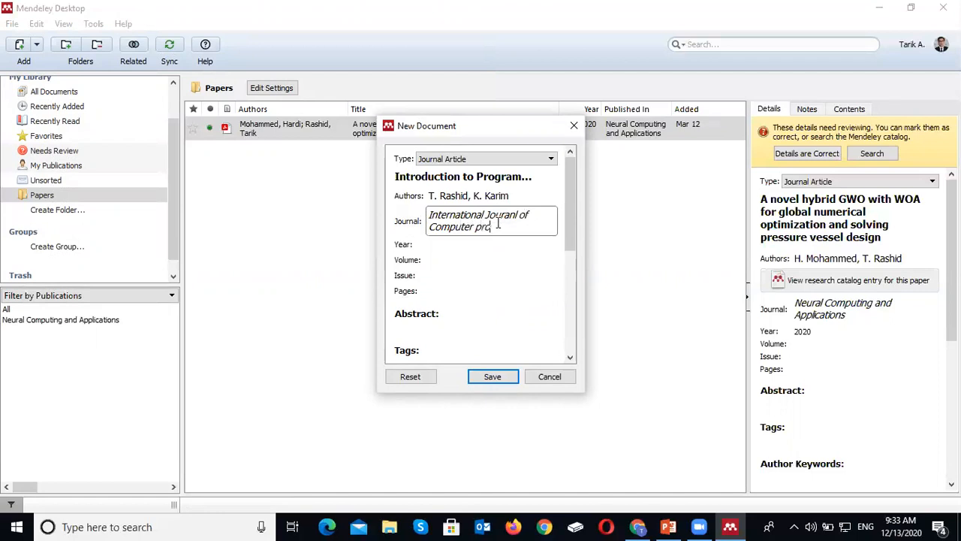
key(BackSpace)
text(ogramming)
Set the new document's year to 2013, volume to 4, issue to 2 and pages to 11-33.
click(455, 244)
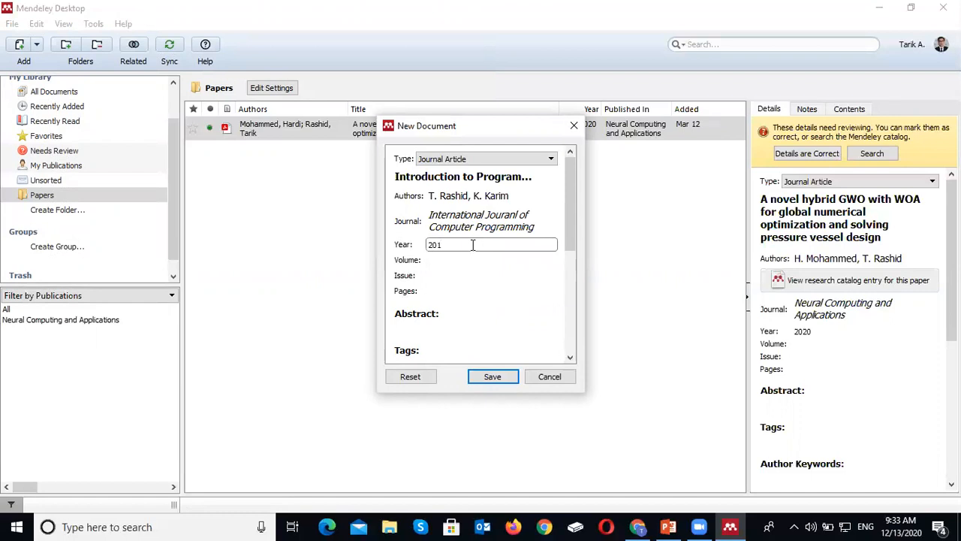
click(429, 260)
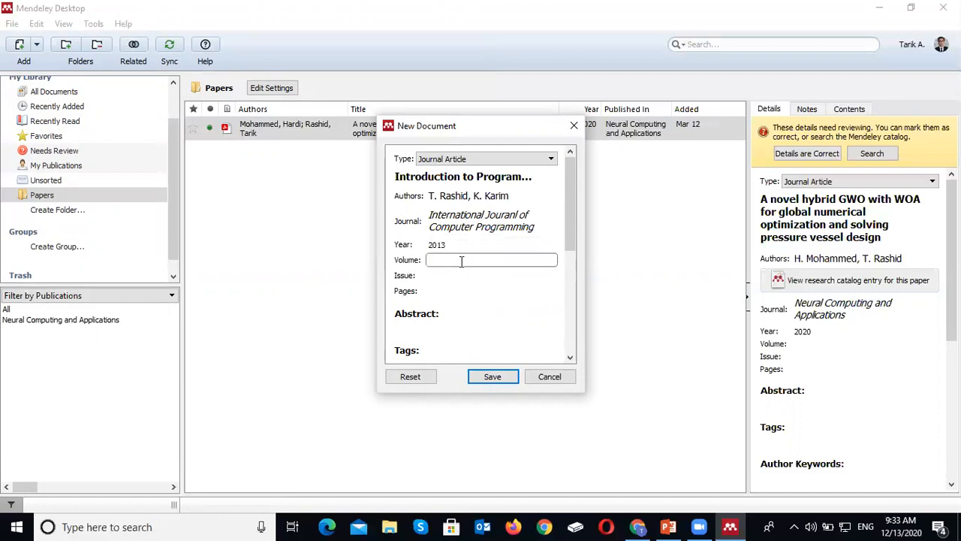
click(442, 276)
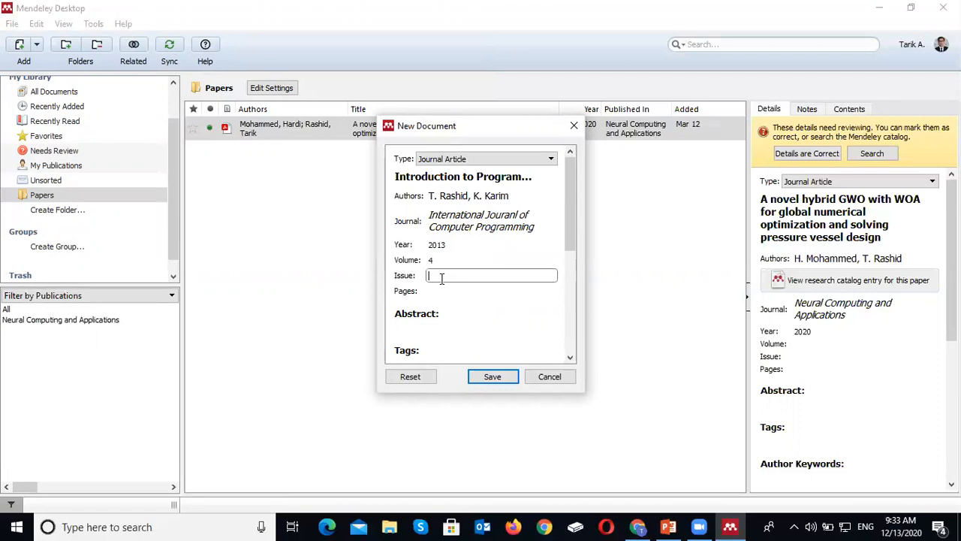
click(437, 291)
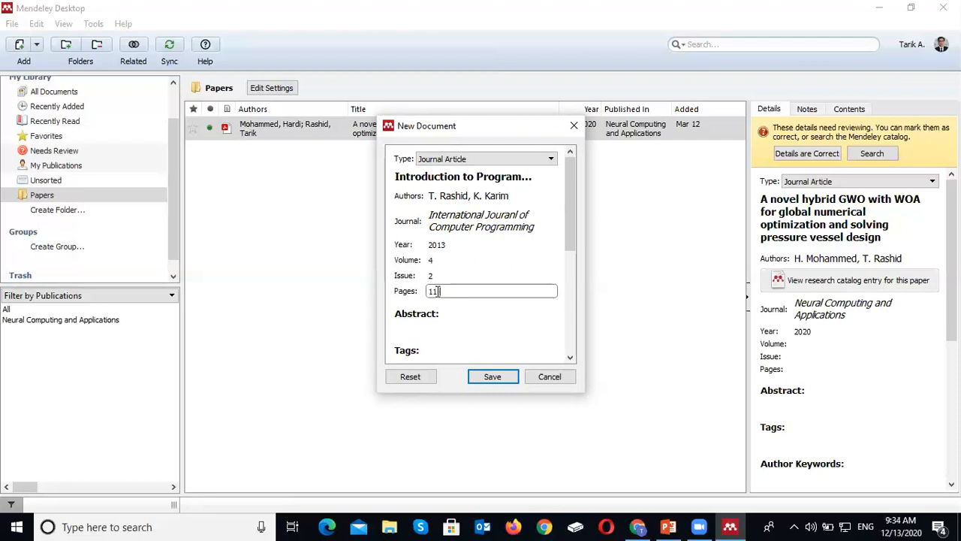
click(505, 323)
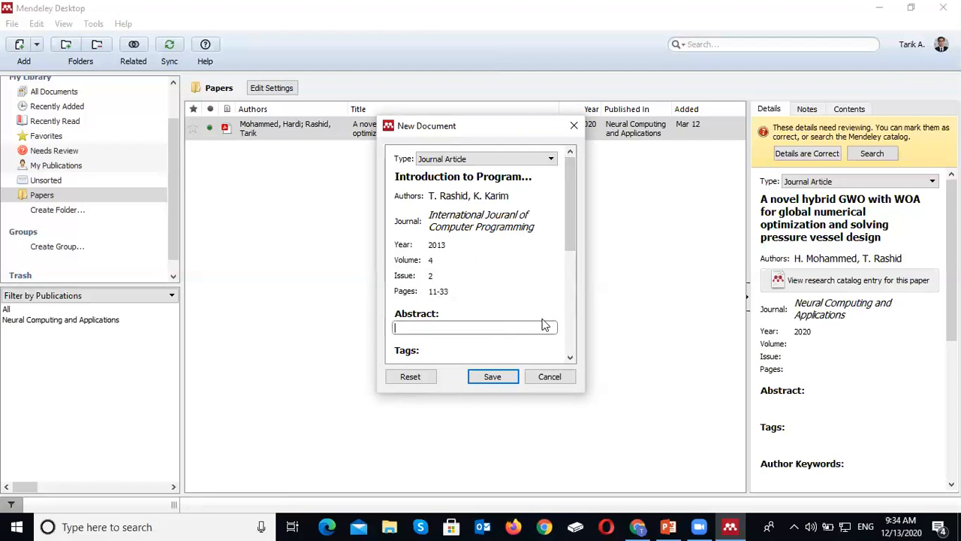
Look over the remaining fields of the new document, leaving them blank, and save the entry to the Papers folder.
drag(572, 241, 573, 359)
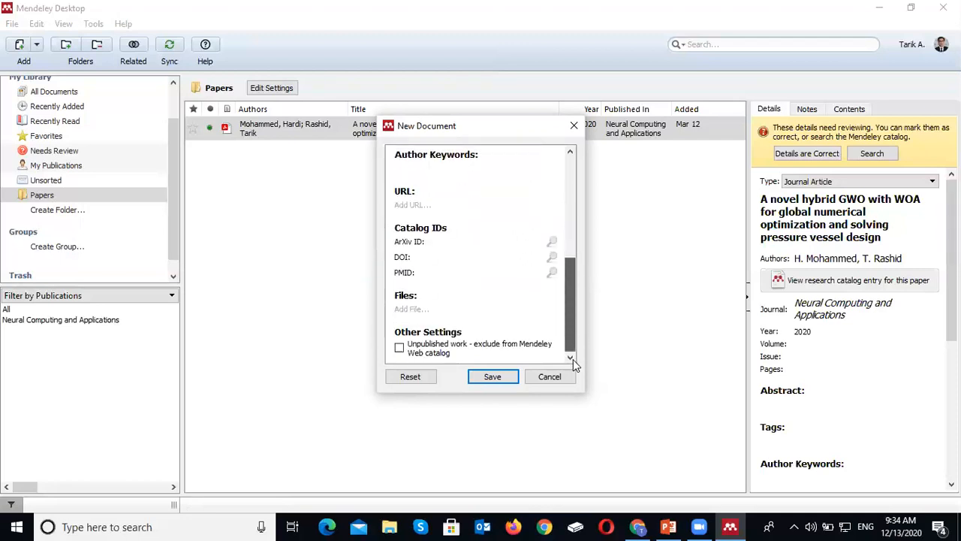
click(489, 377)
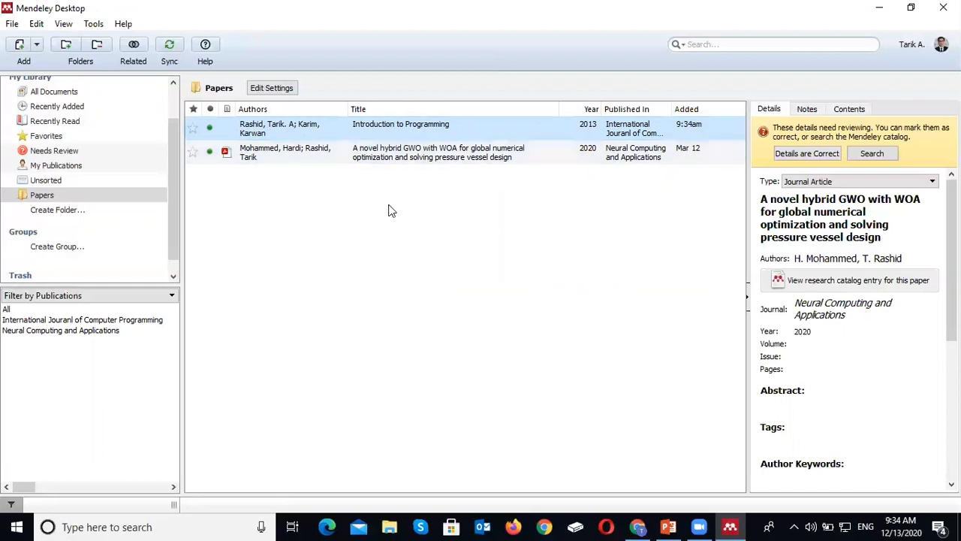
click(446, 229)
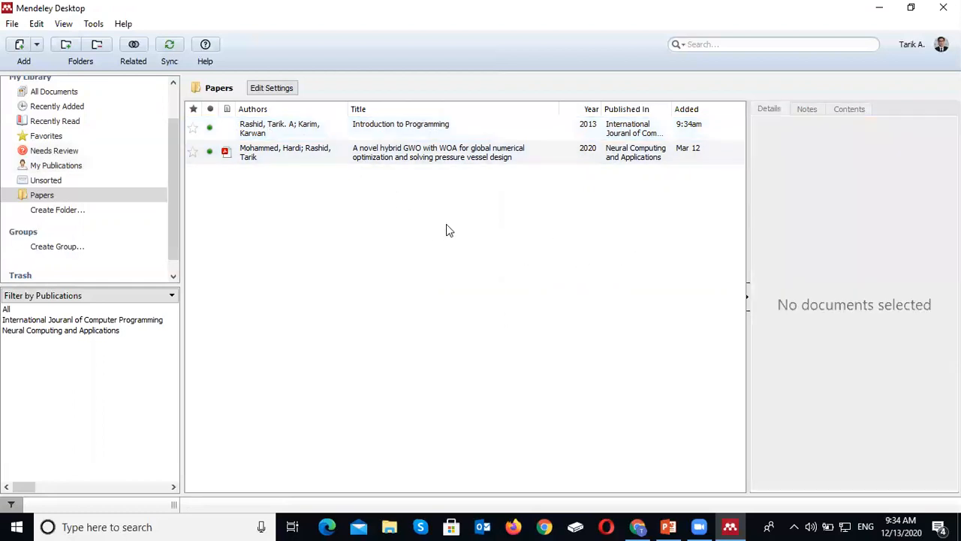
Remove the "A novel hybrid GWO with WOA" paper from the Papers folder without deleting the document.
click(334, 148)
right_click(333, 148)
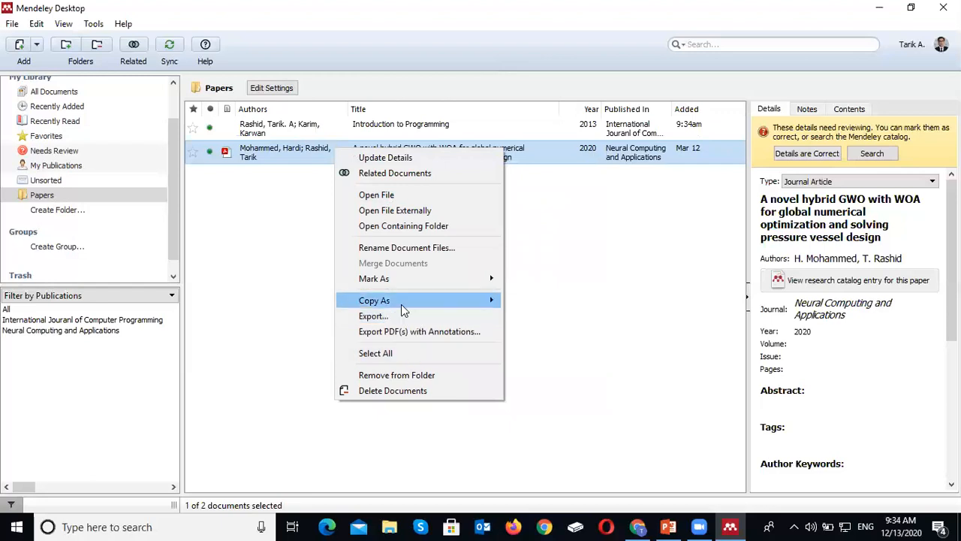
click(402, 374)
Remove the "Introduction to Programming" paper from the Papers folder without deleting the document.
click(379, 135)
right_click(379, 135)
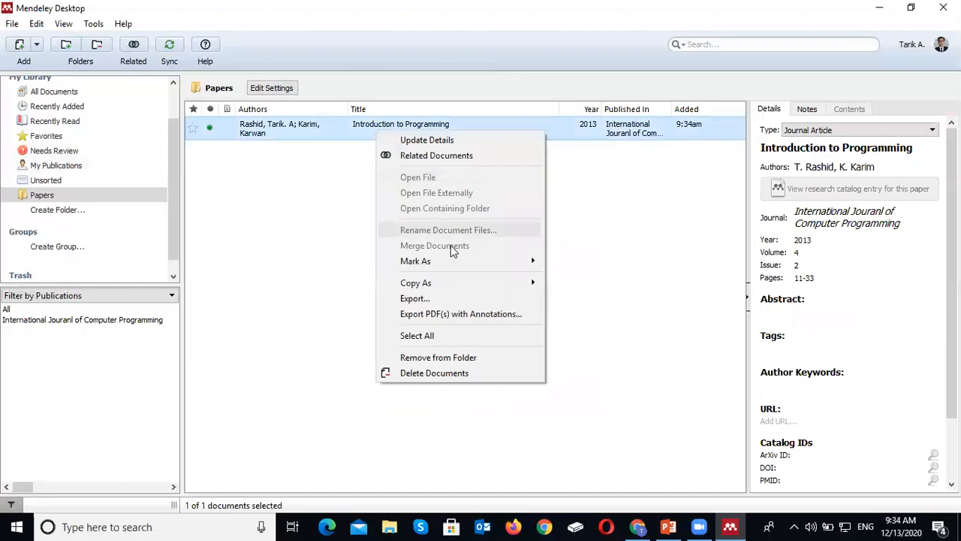
click(449, 358)
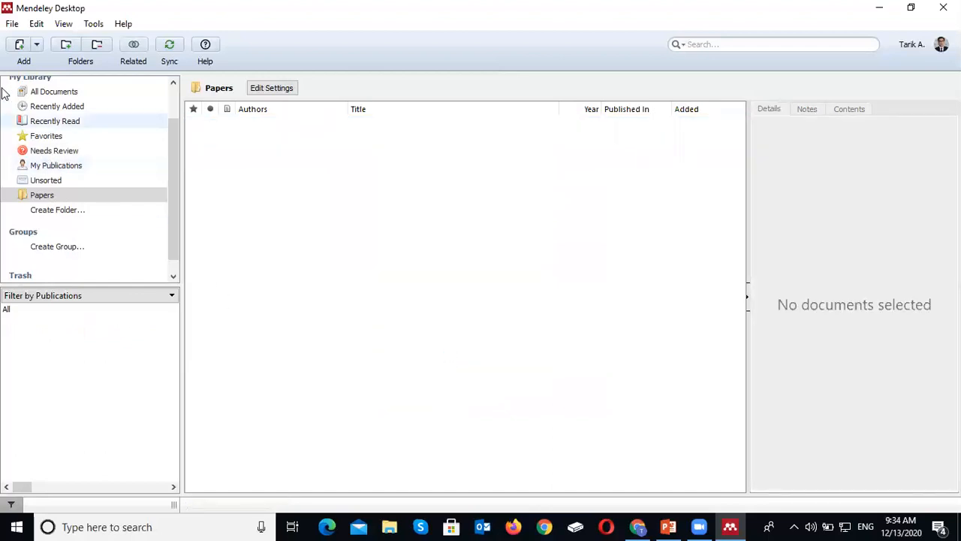
Import the Desktop's "promotion" folder, including its subfolders, into the Papers folder.
click(11, 24)
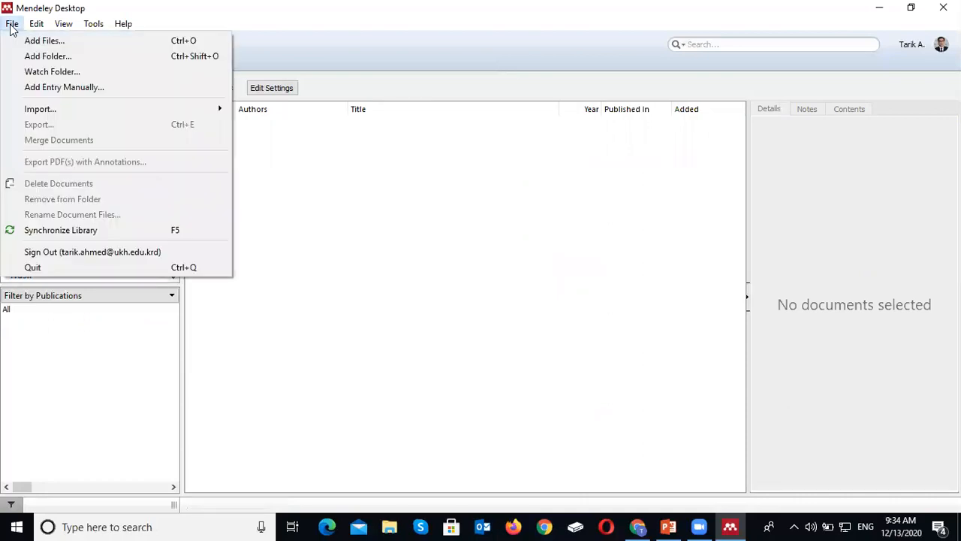
click(46, 56)
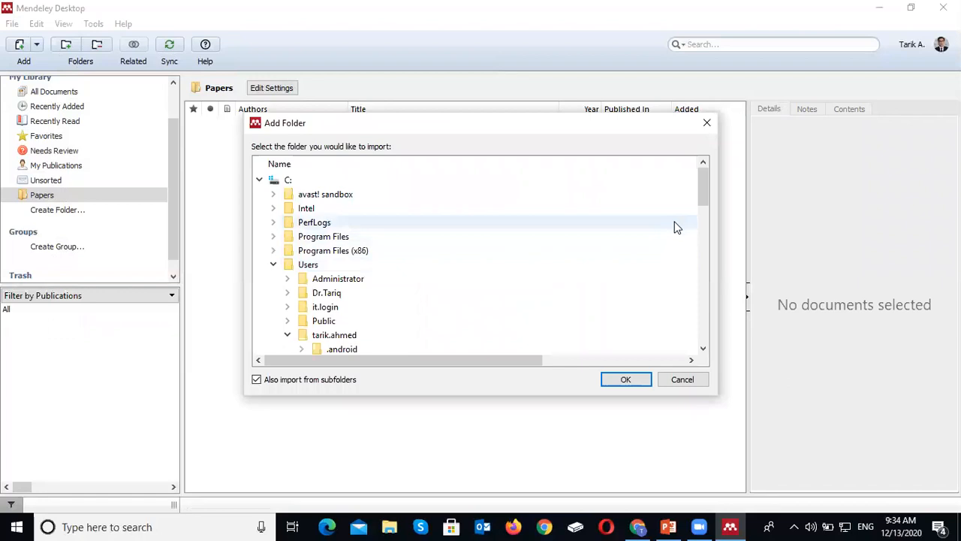
drag(703, 193, 692, 246)
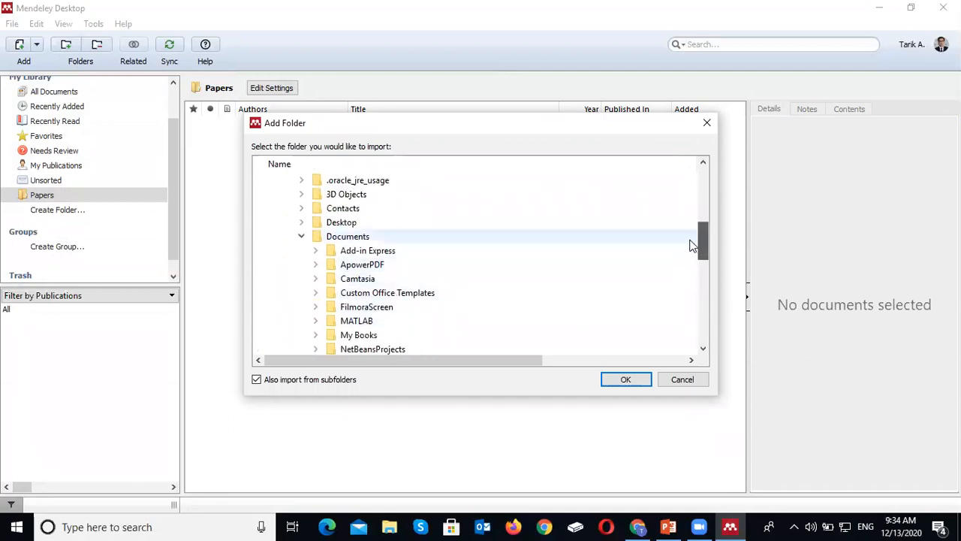
click(381, 223)
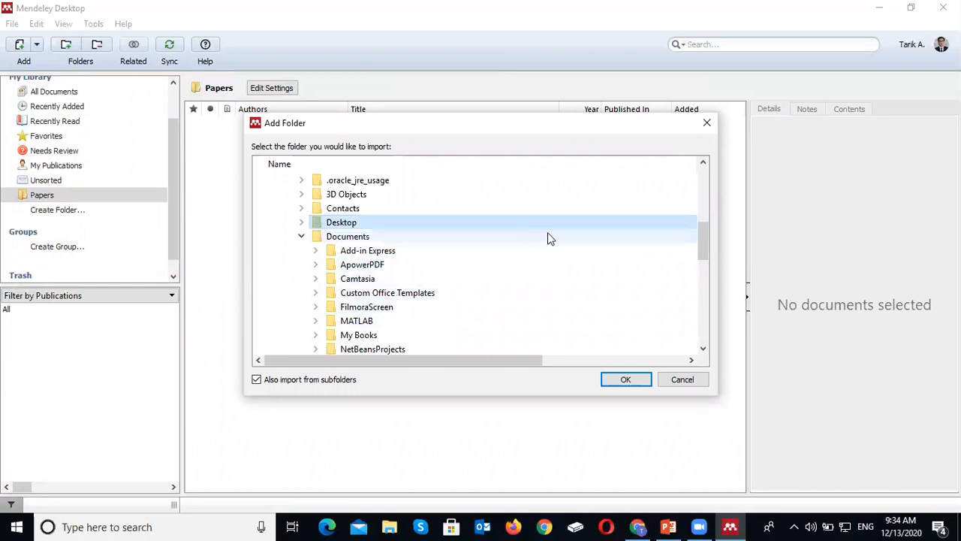
mouse_move(701, 242)
mouse_down()
mouse_move(700, 251)
mouse_move(700, 238)
mouse_up()
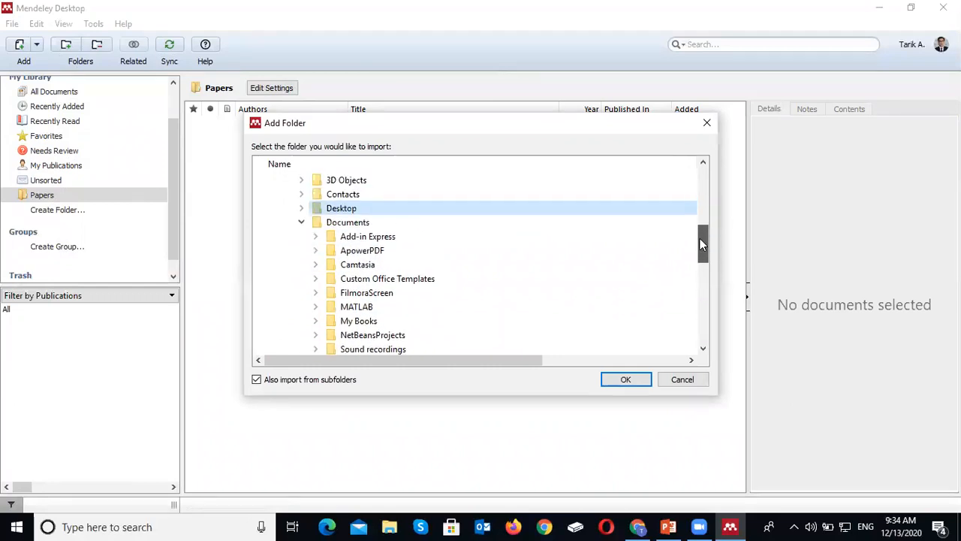
double_click(359, 210)
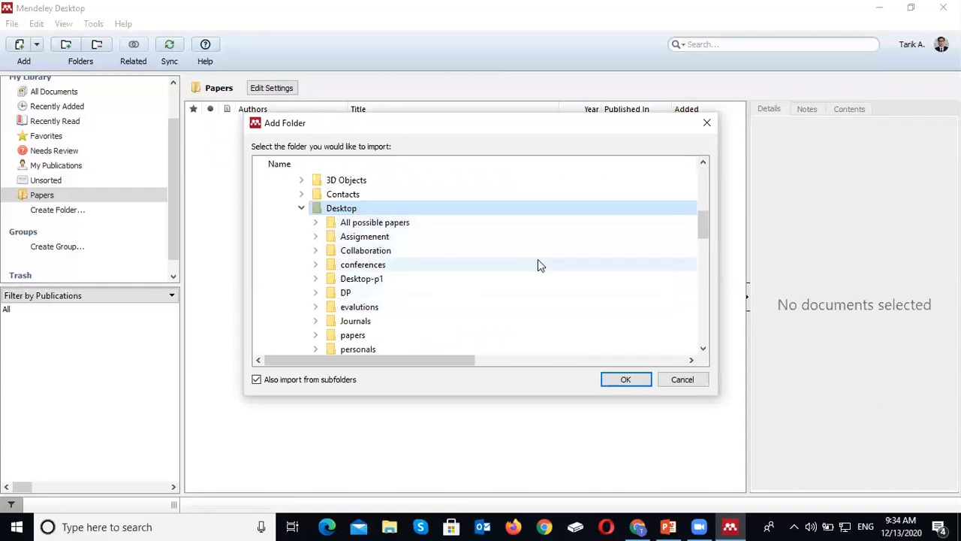
drag(697, 234, 705, 248)
click(364, 280)
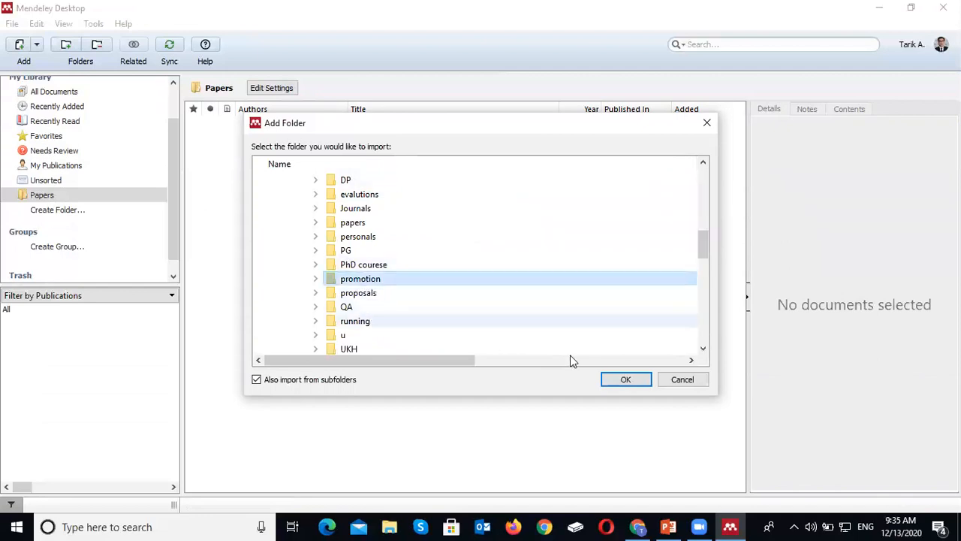
click(626, 379)
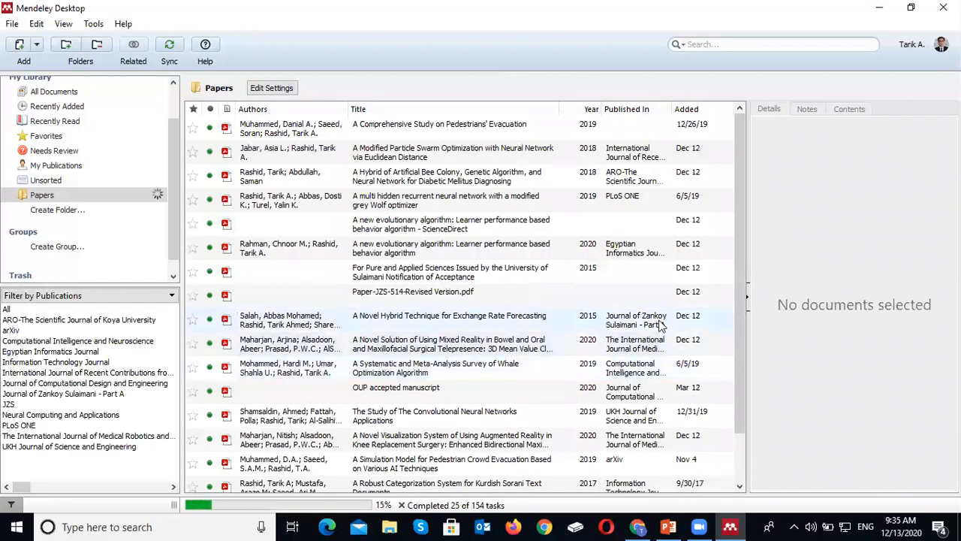
Select all the imported documents and remove them from the Papers folder without deleting them, repeating for those still listed.
drag(737, 198, 737, 287)
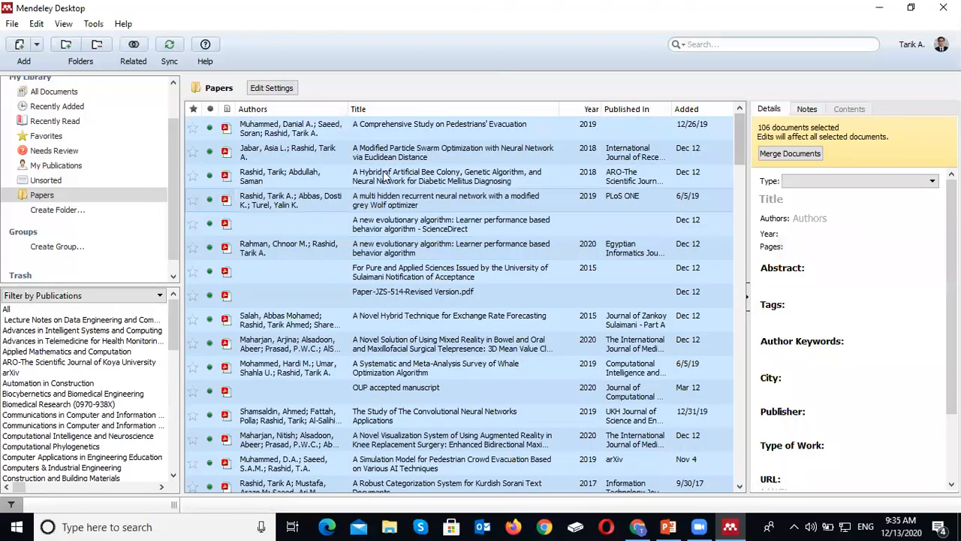
mouse_move(742, 142)
mouse_down()
mouse_move(759, 456)
mouse_move(747, 146)
mouse_up()
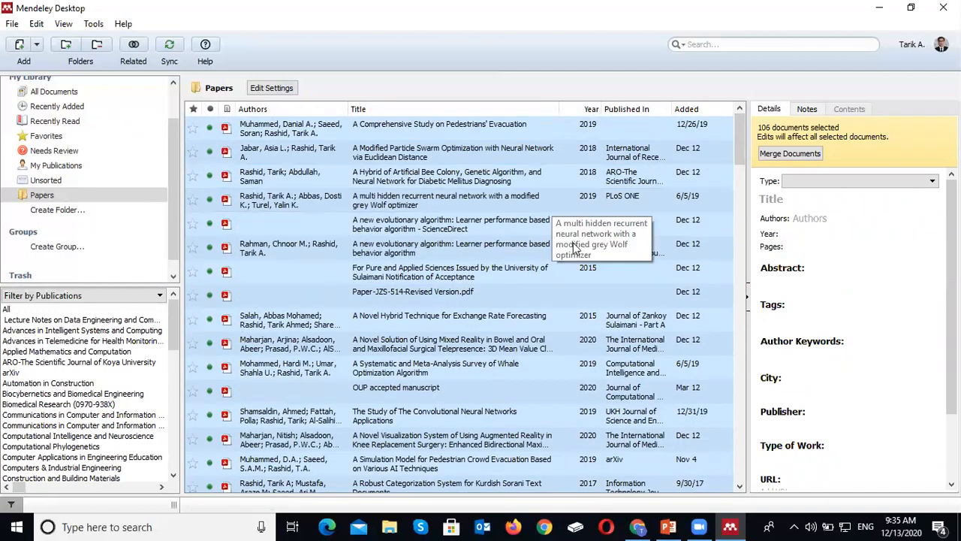
right_click(528, 232)
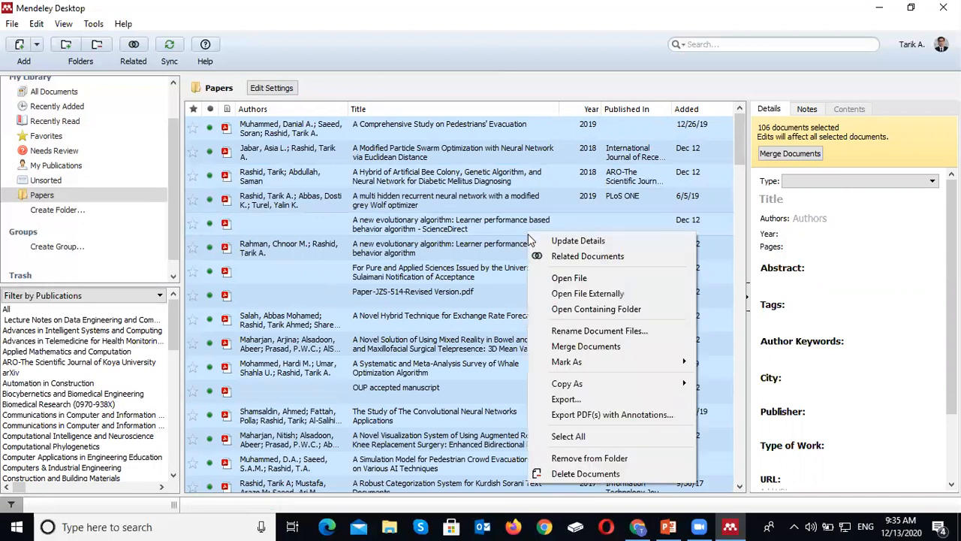
click(576, 458)
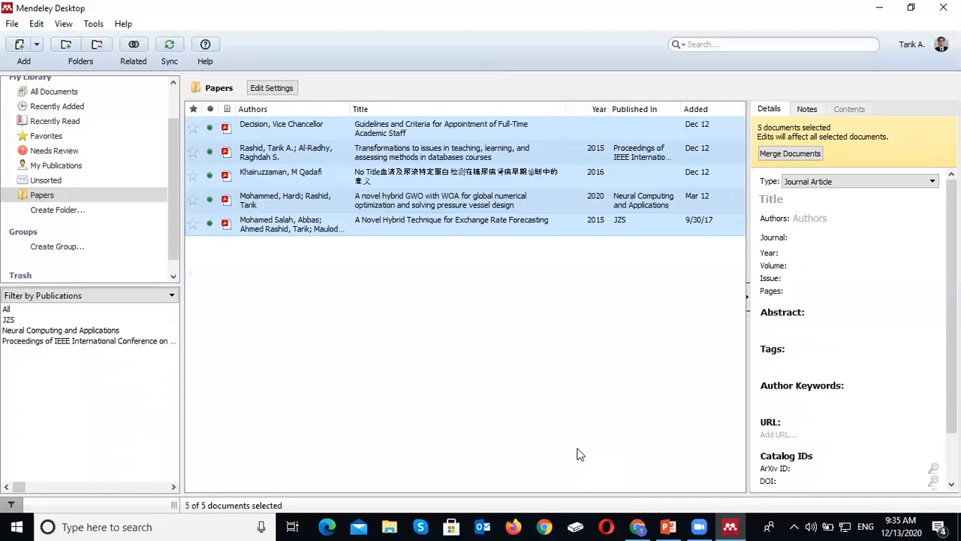
right_click(443, 216)
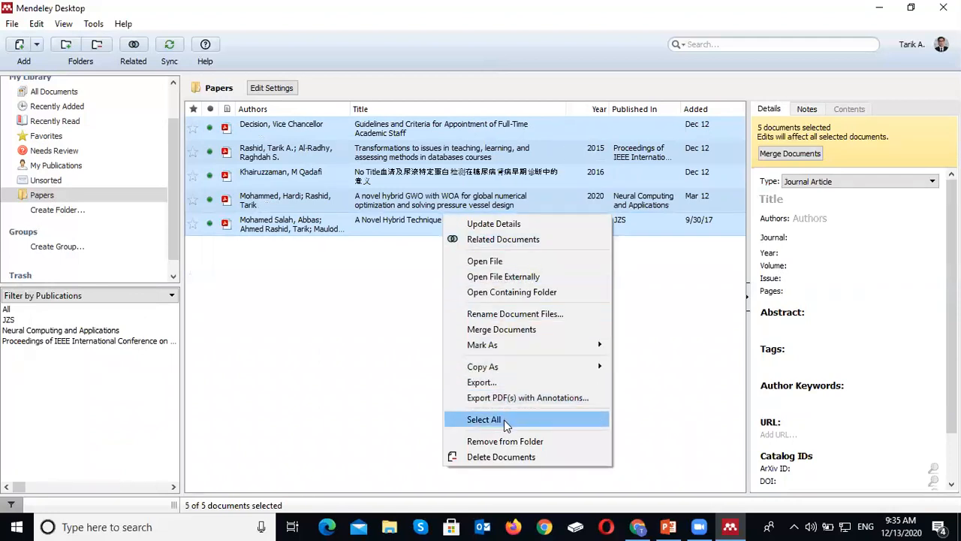
click(504, 441)
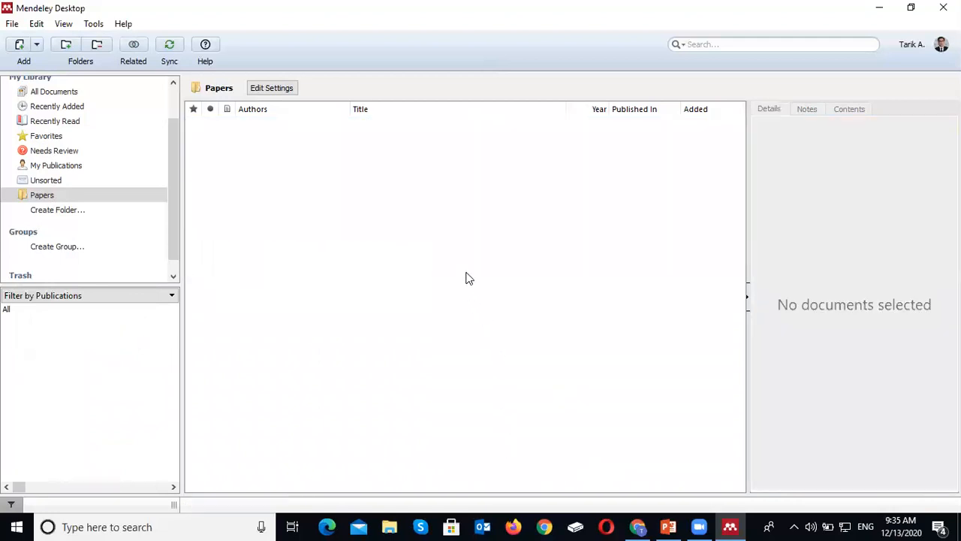